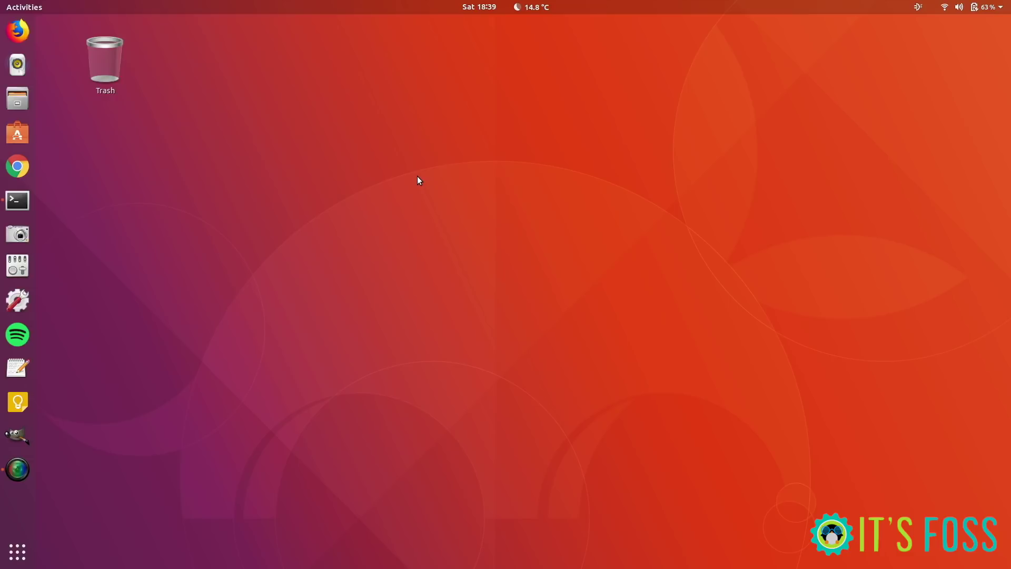
Glance at the weather panel, then briefly enable and disable the Places Status Indicator extension
click(522, 8)
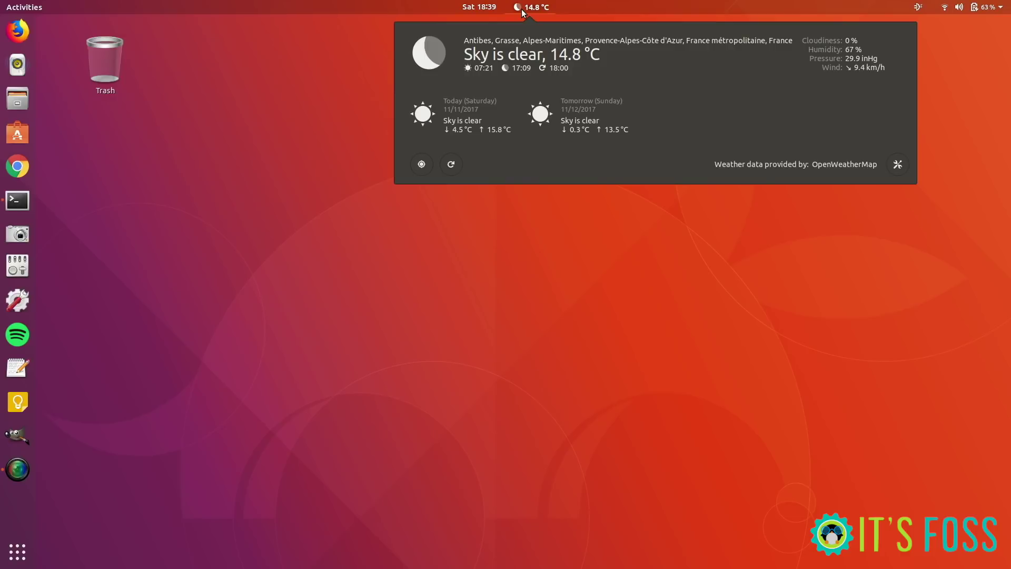
click(370, 9)
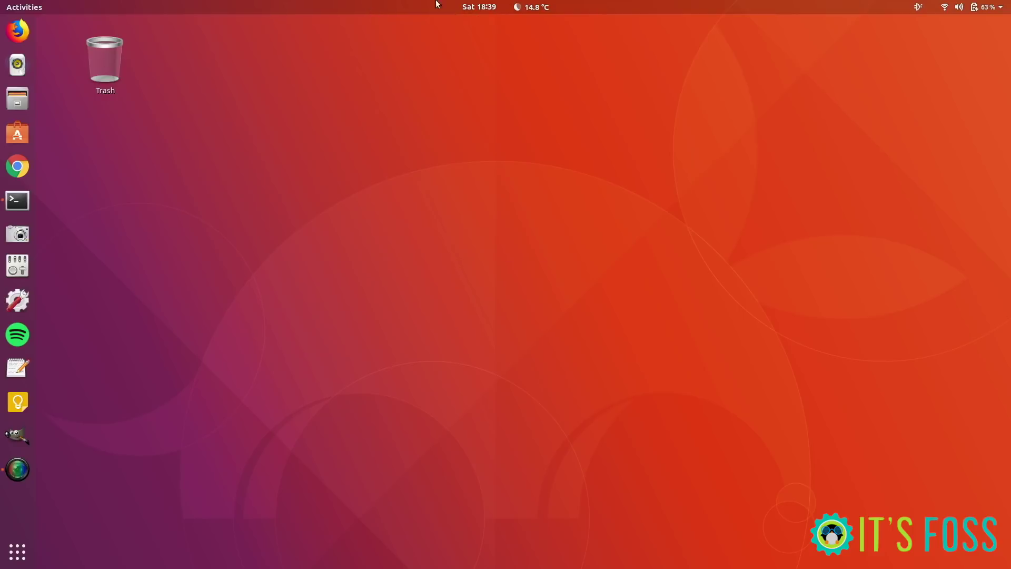
click(918, 8)
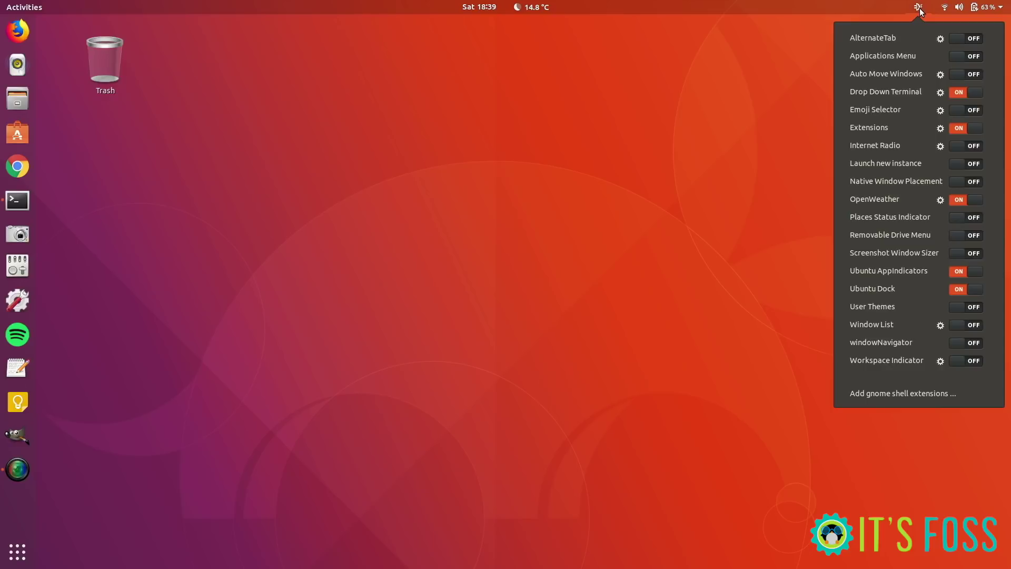
click(953, 218)
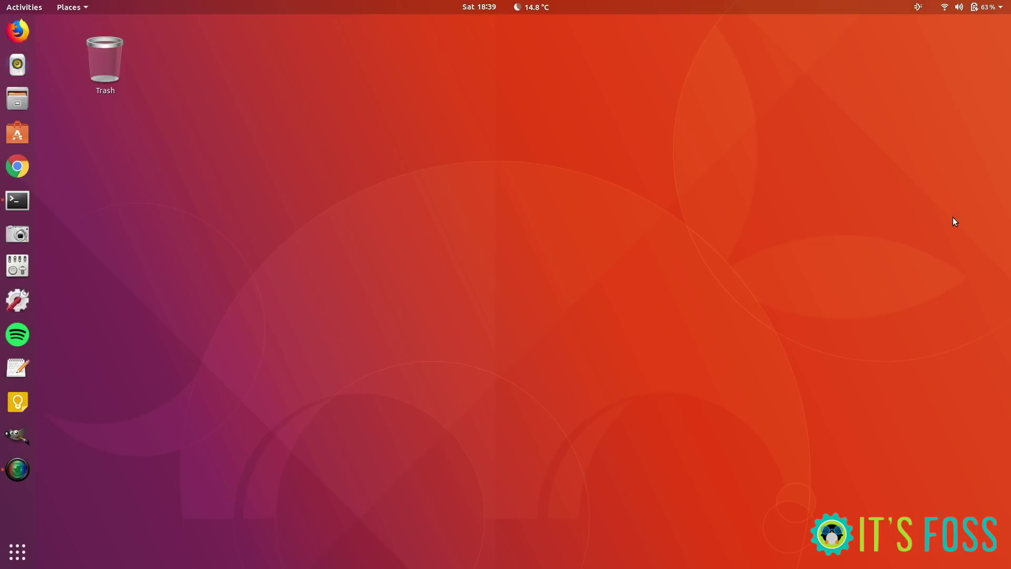
click(78, 8)
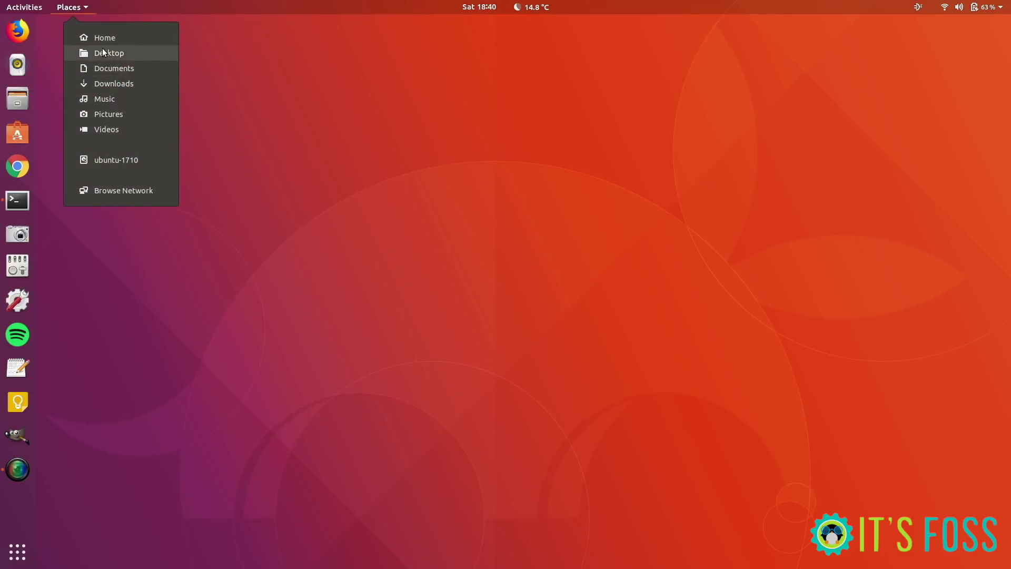
click(180, 3)
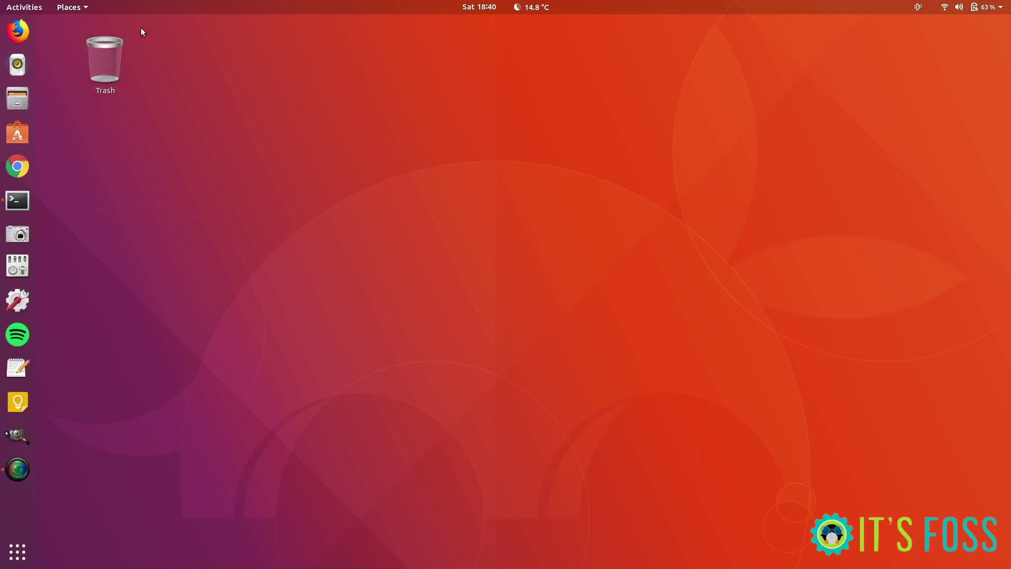
click(919, 8)
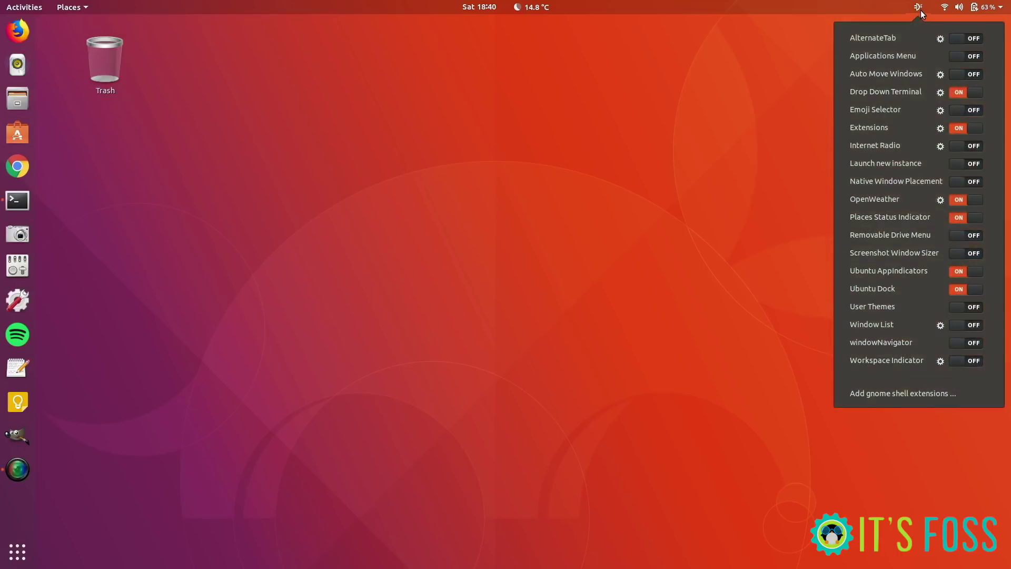
click(957, 224)
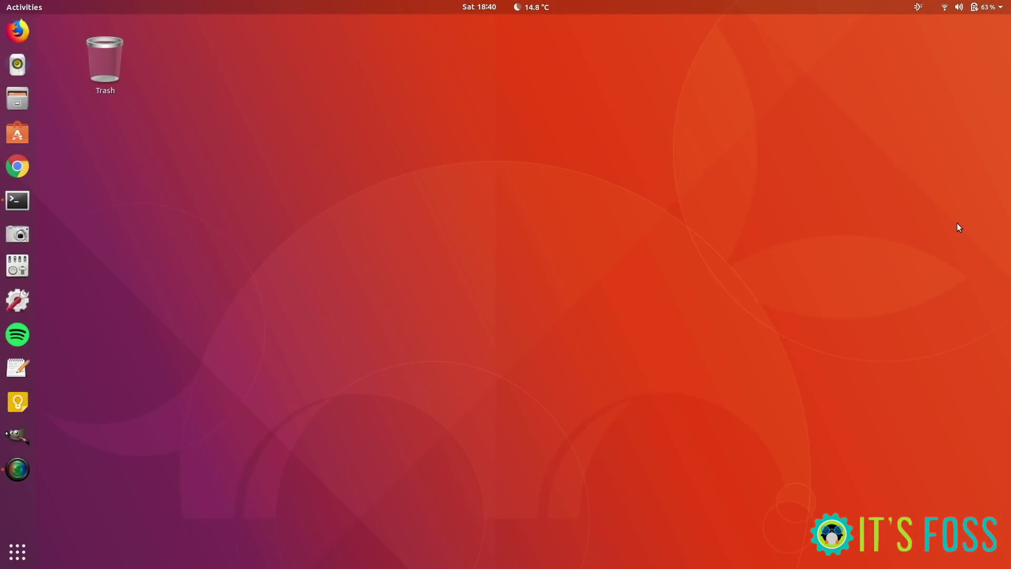
In a new terminal, run sudo apt install for gnome-shell-extensions and gnome-tweak-tool
key(super+6)
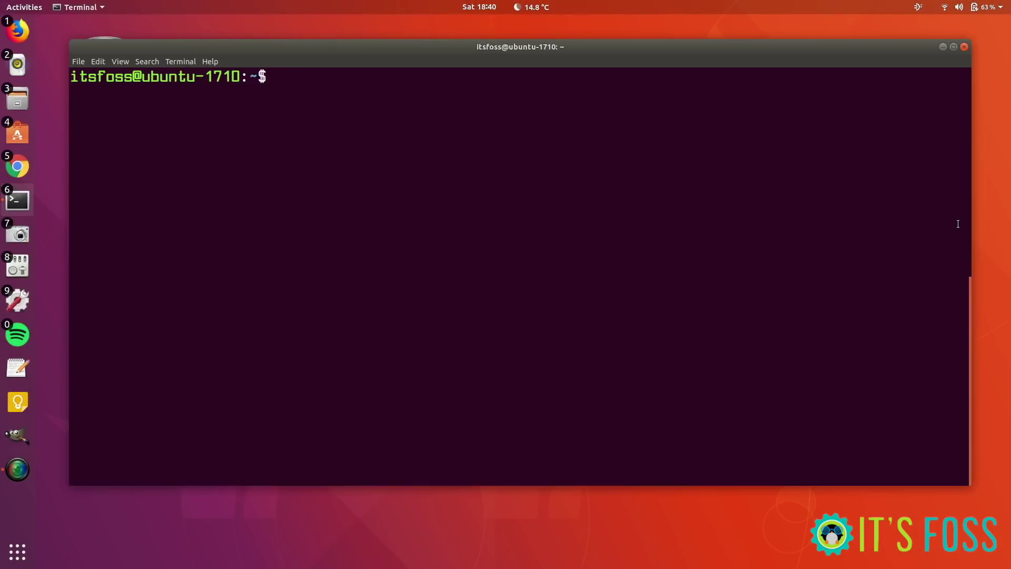
text(sudo ap)
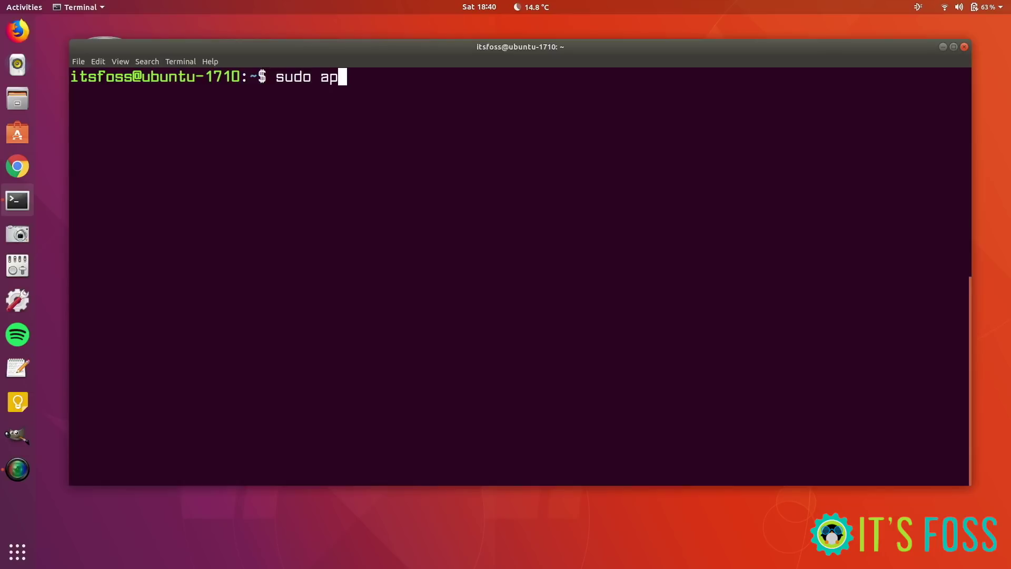
text(t install )
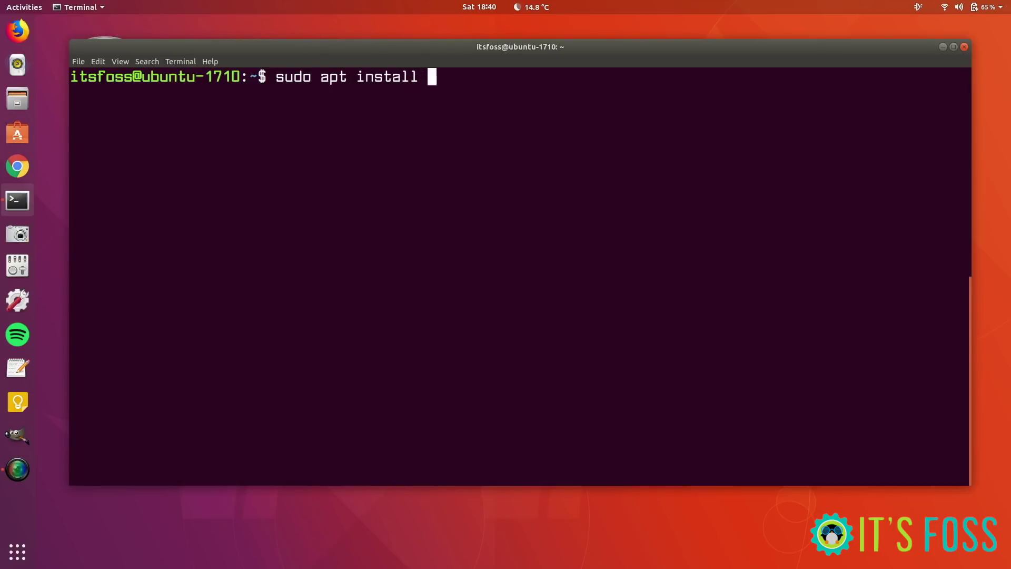
text(gnome)
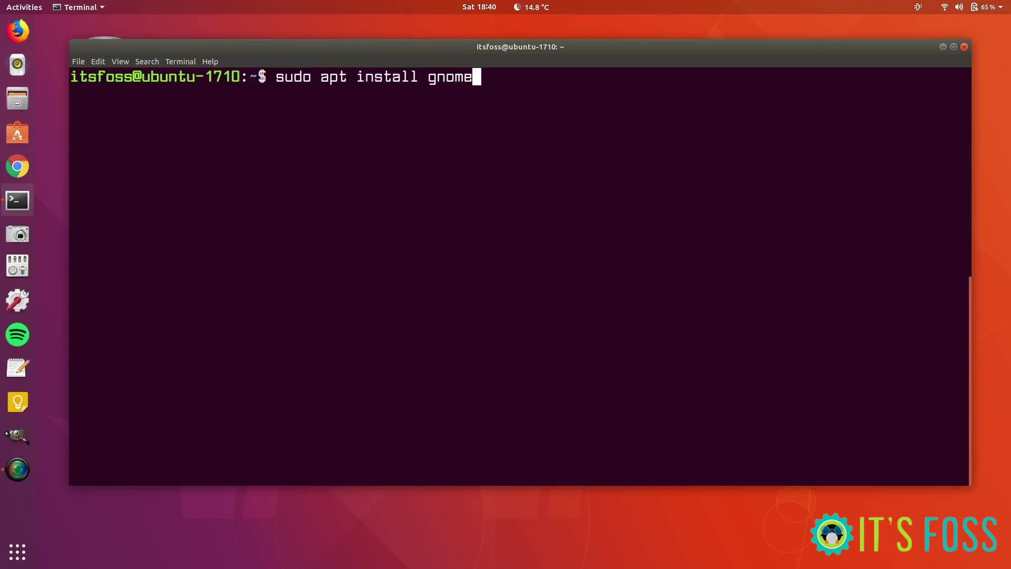
text(-shell)
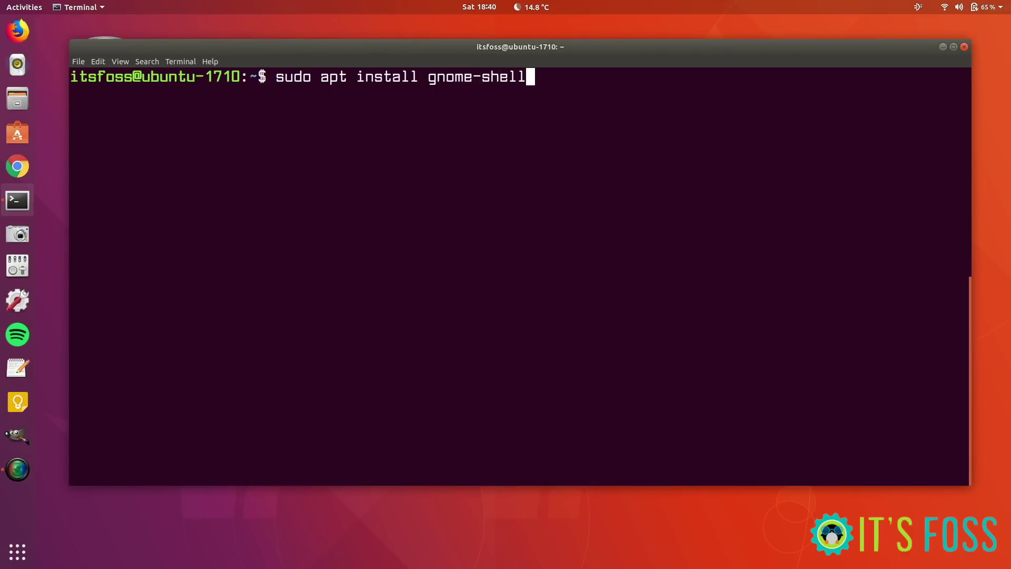
text(-exten)
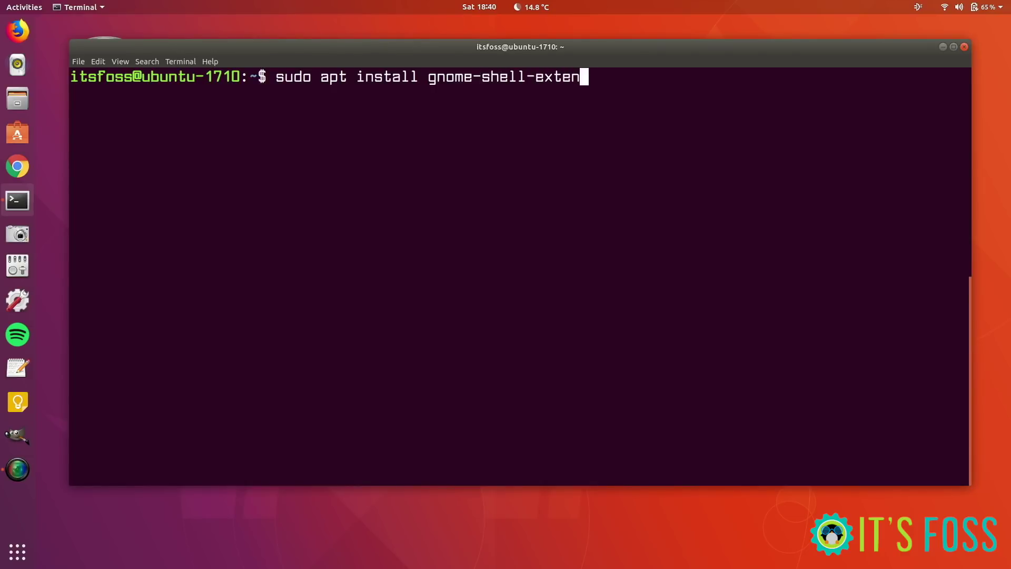
text(sions)
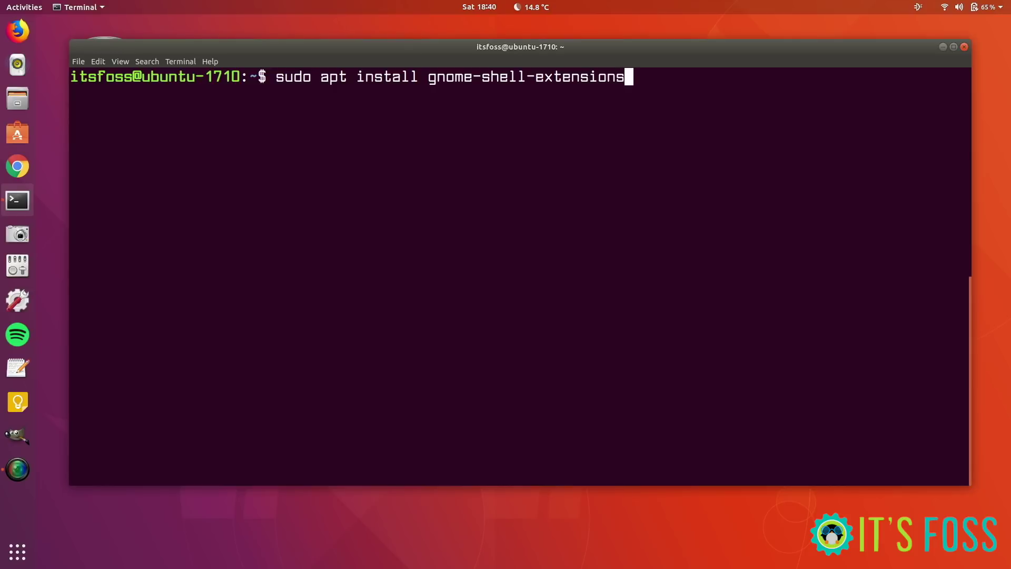
key(Return)
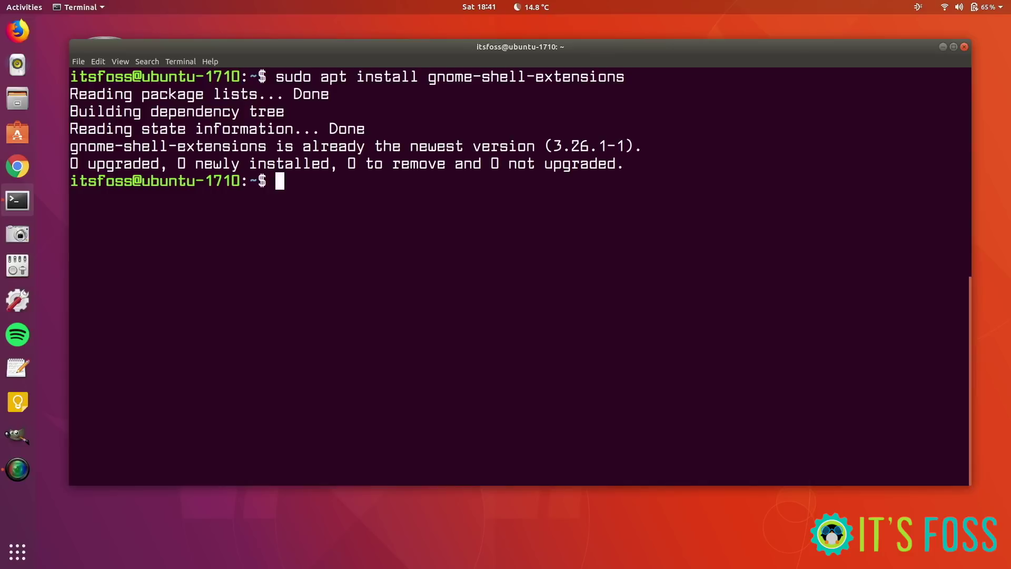
text(sudo apt install)
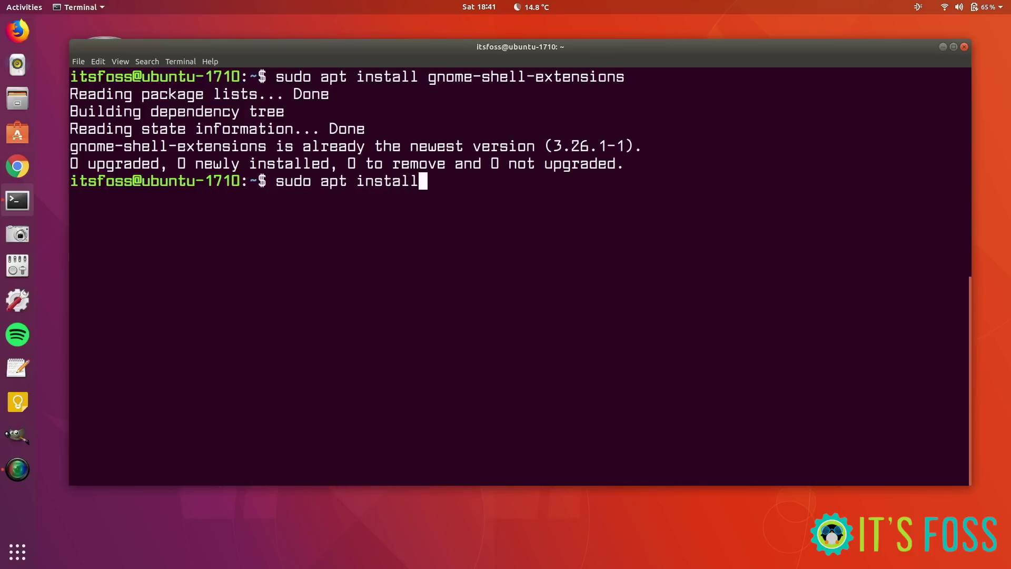
text( gnome-)
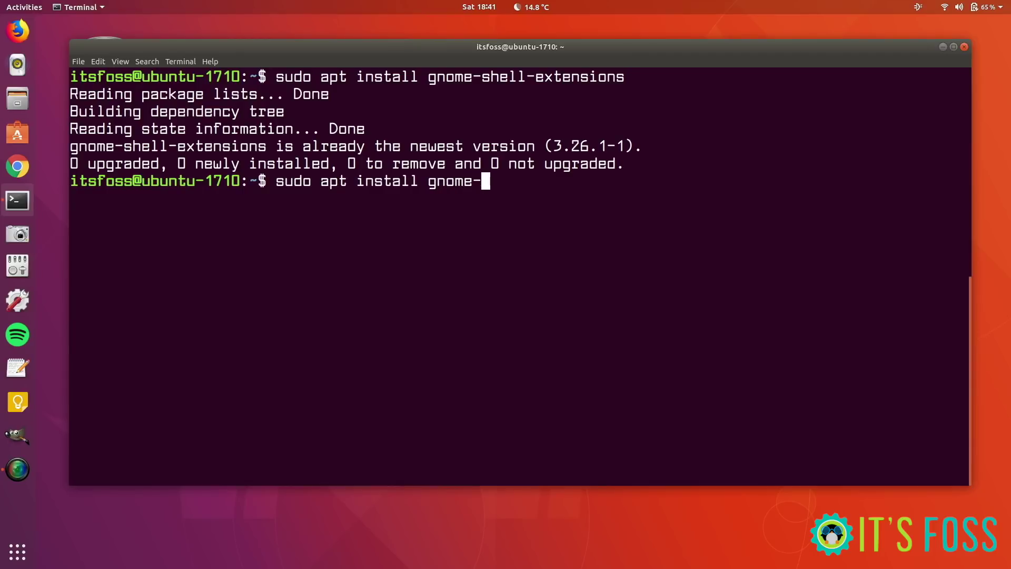
text(tweak-tool)
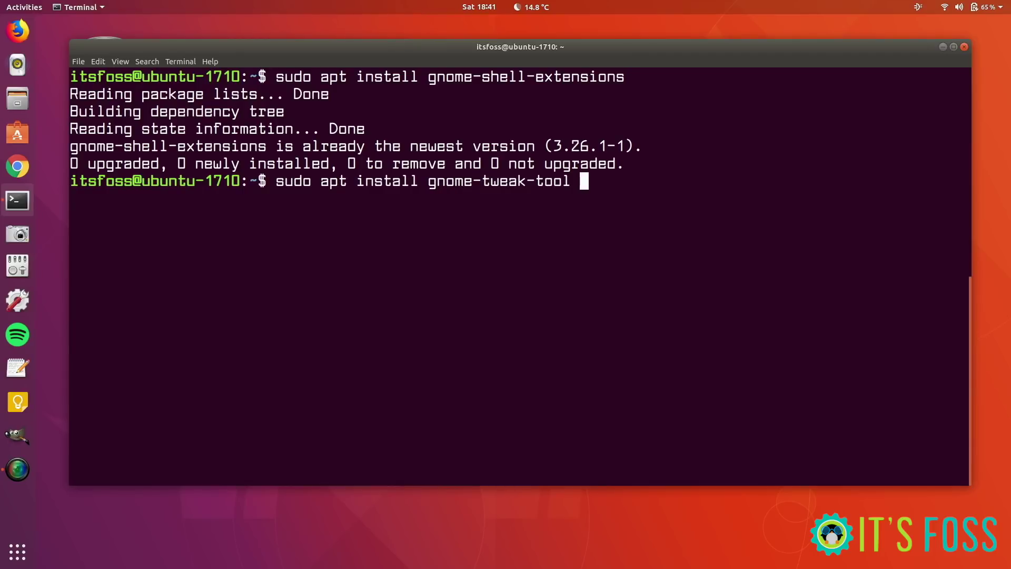
key(Return)
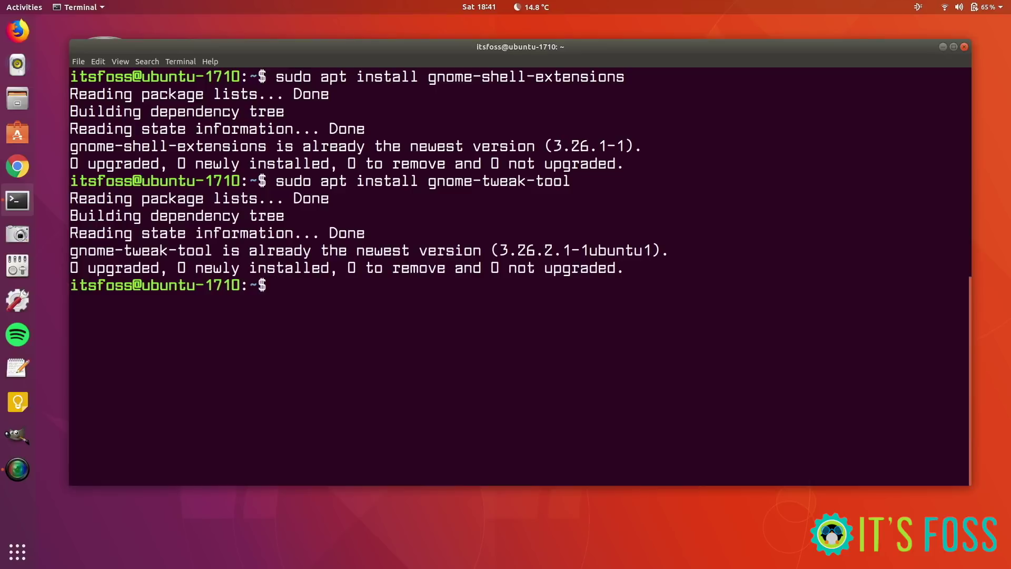
Launch Tweaks from an overview search for 'twe' and show its Extensions section
key(super)
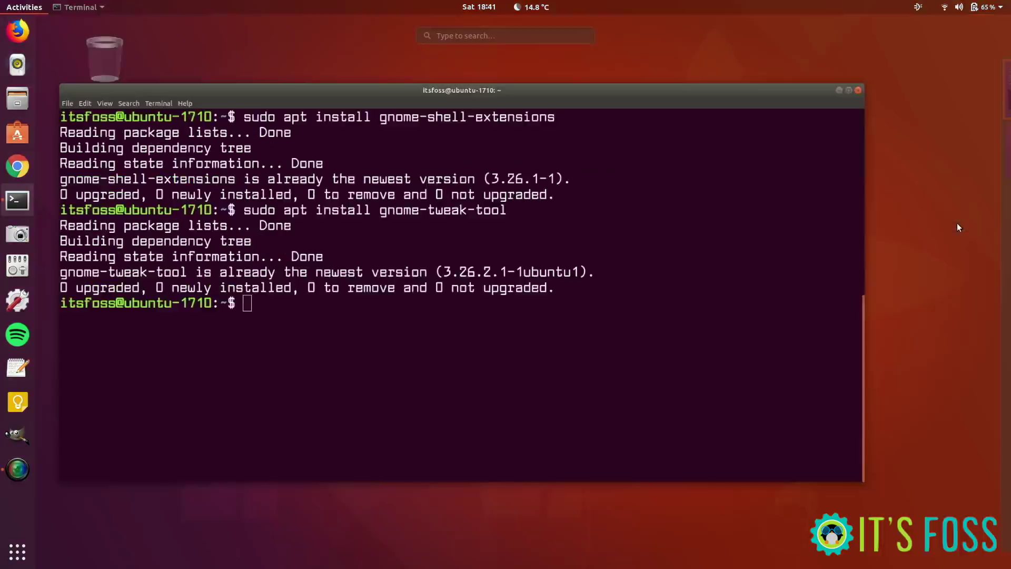
text(twe)
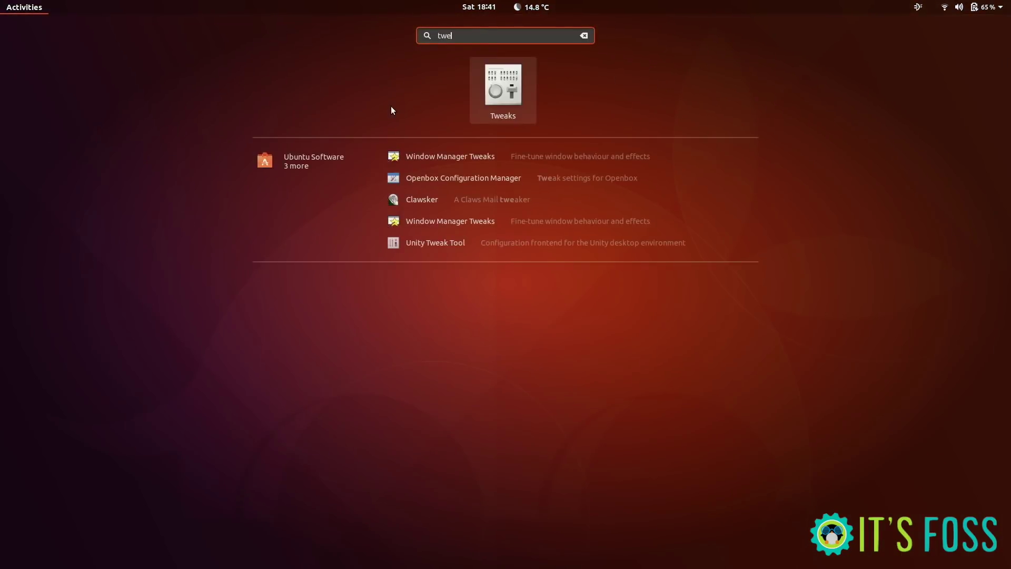
click(503, 90)
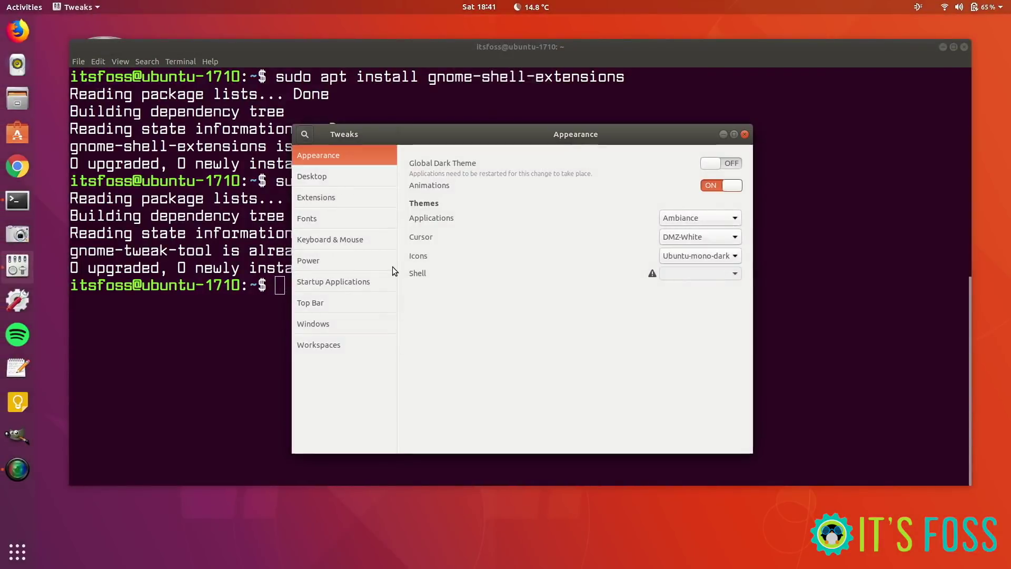
click(336, 197)
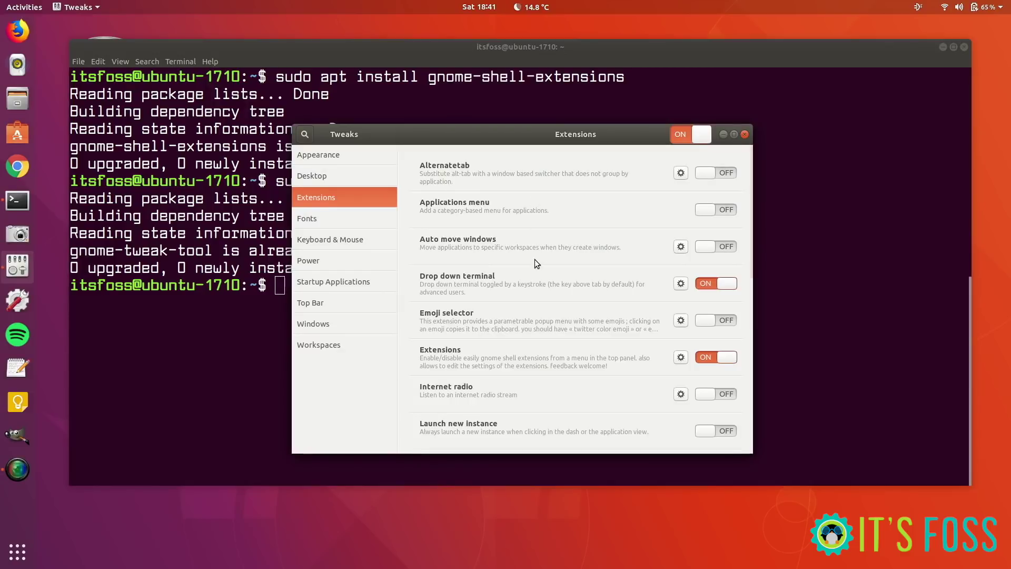
Scroll through the listed extensions in Tweaks, then close the Tweaks window
scroll(535, 260, down, 3)
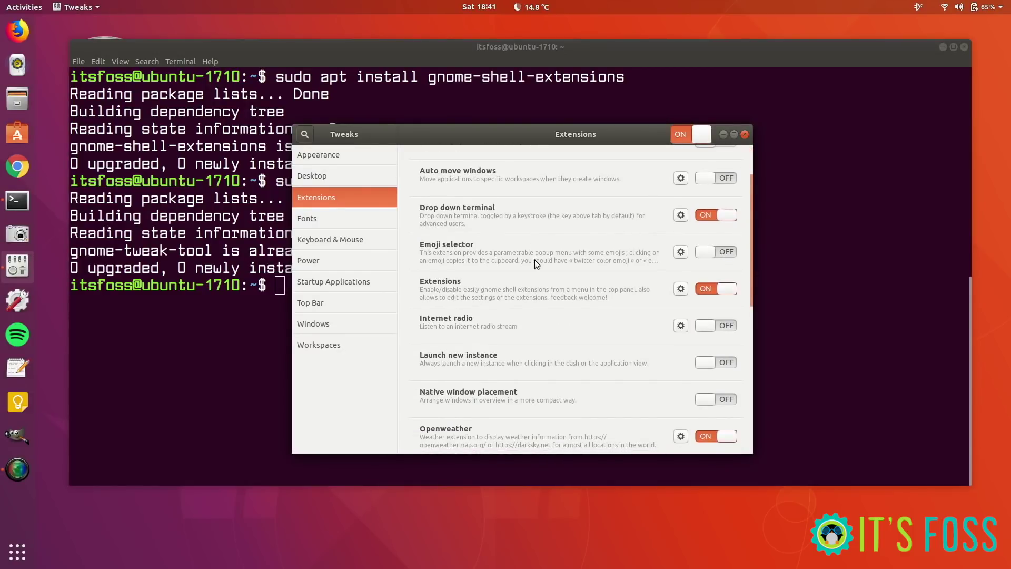
scroll(535, 260, down, 6)
scroll(535, 260, down, 7)
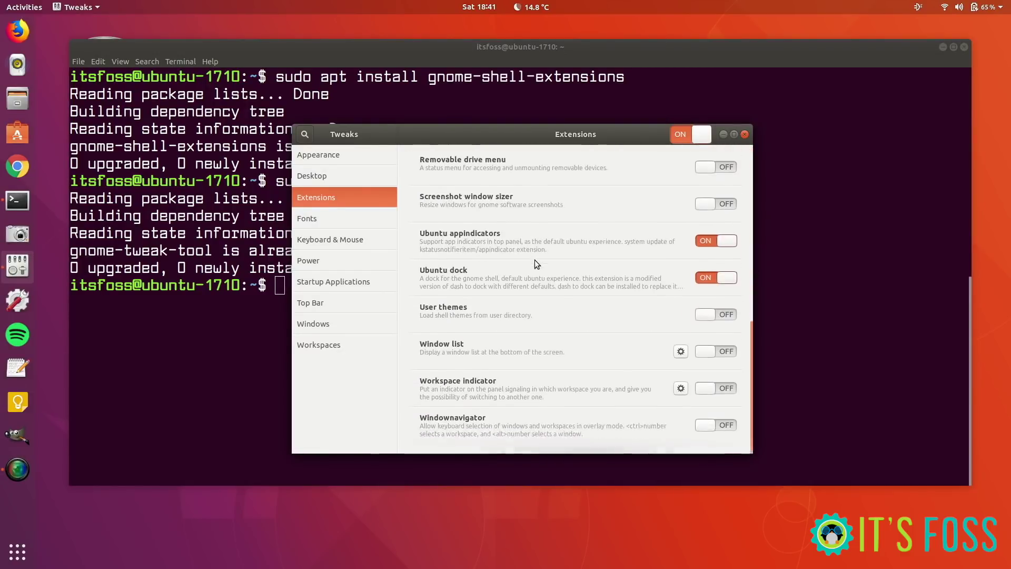
scroll(535, 261, up, 4)
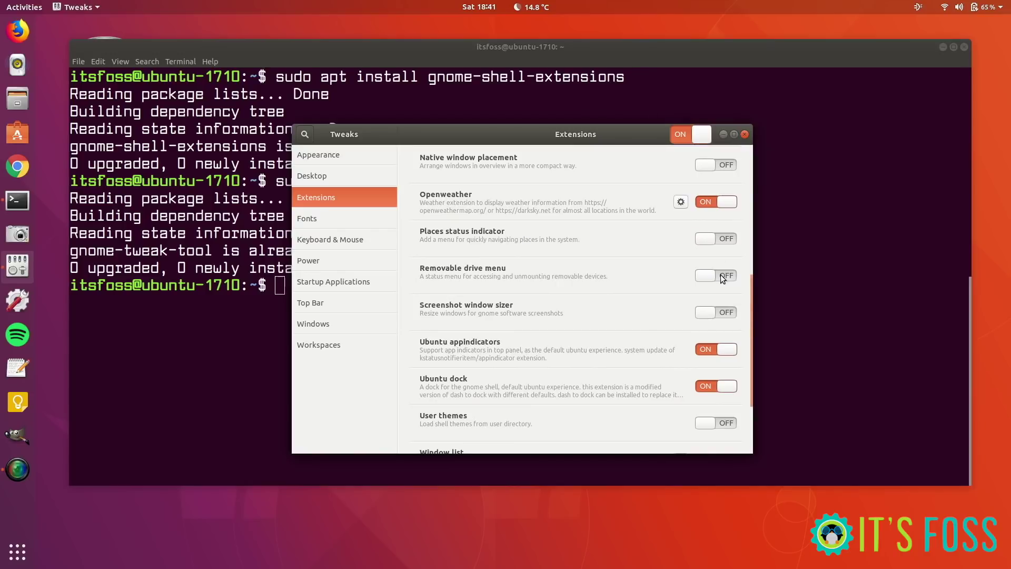
scroll(655, 248, up, 6)
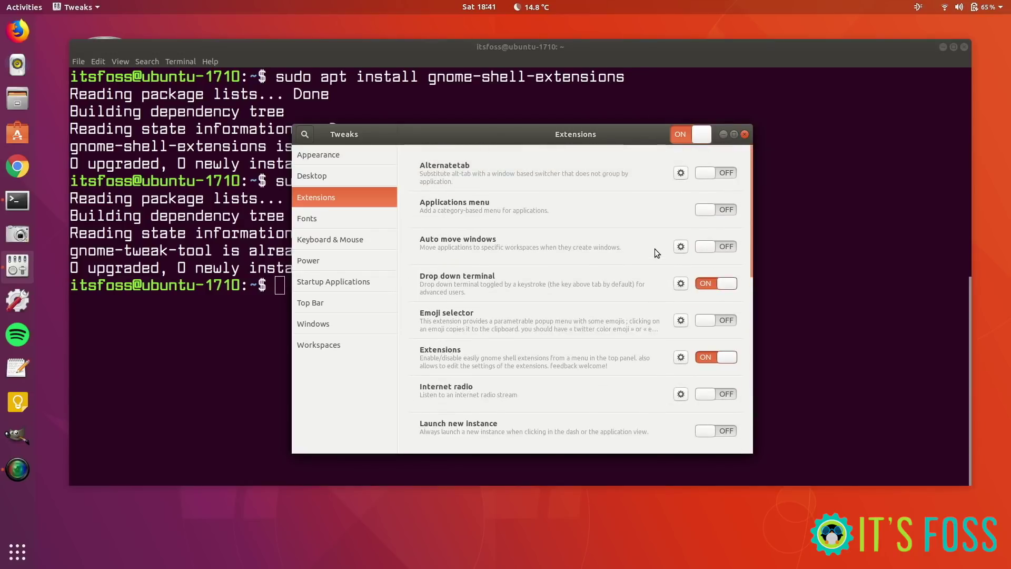
click(742, 136)
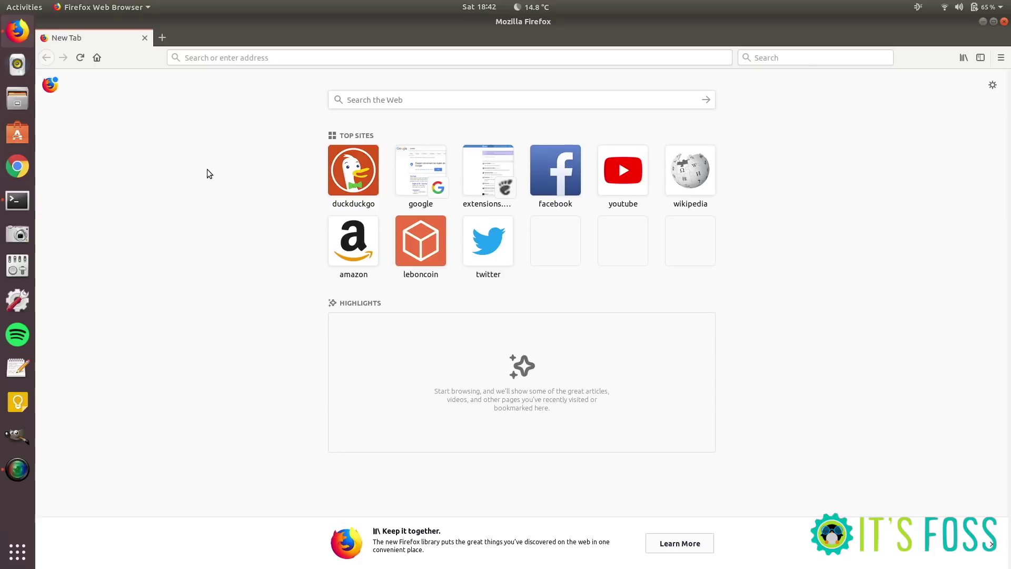
Search the web for 'gnome shell extensions' and open the extensions.gnome.org result
click(344, 58)
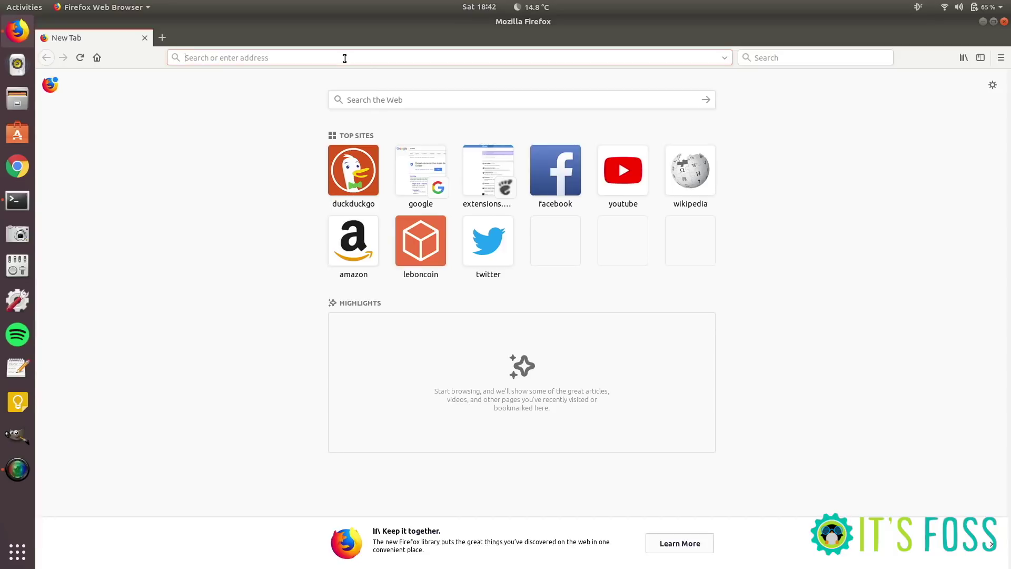
text(gnome shell)
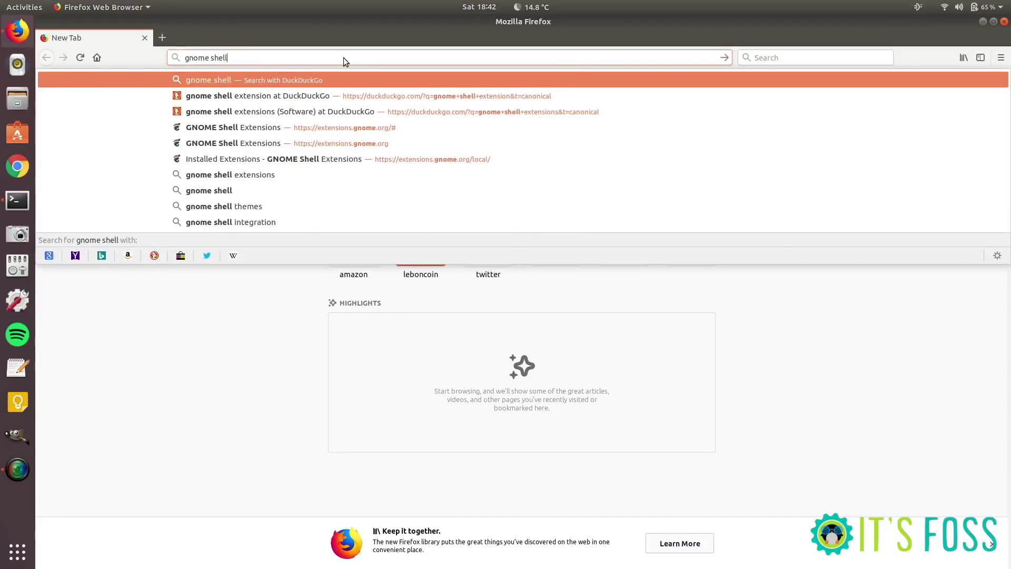
text( extensi)
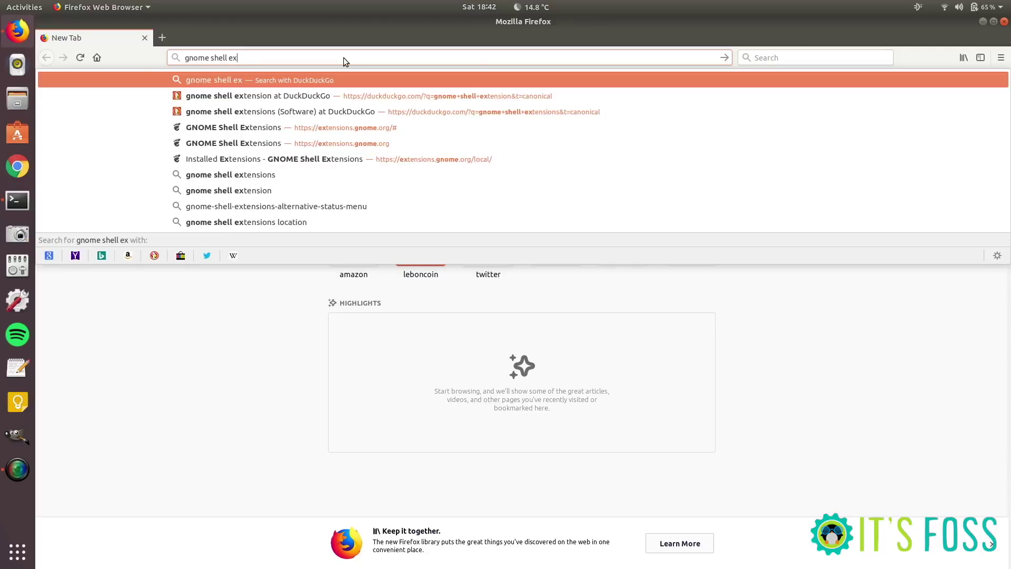
text(tensions)
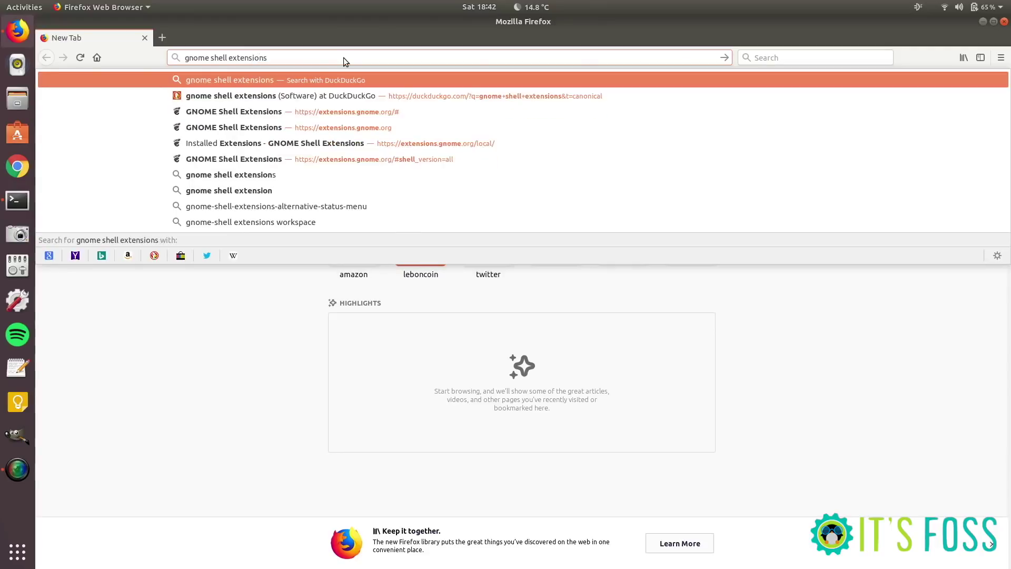
key(Return)
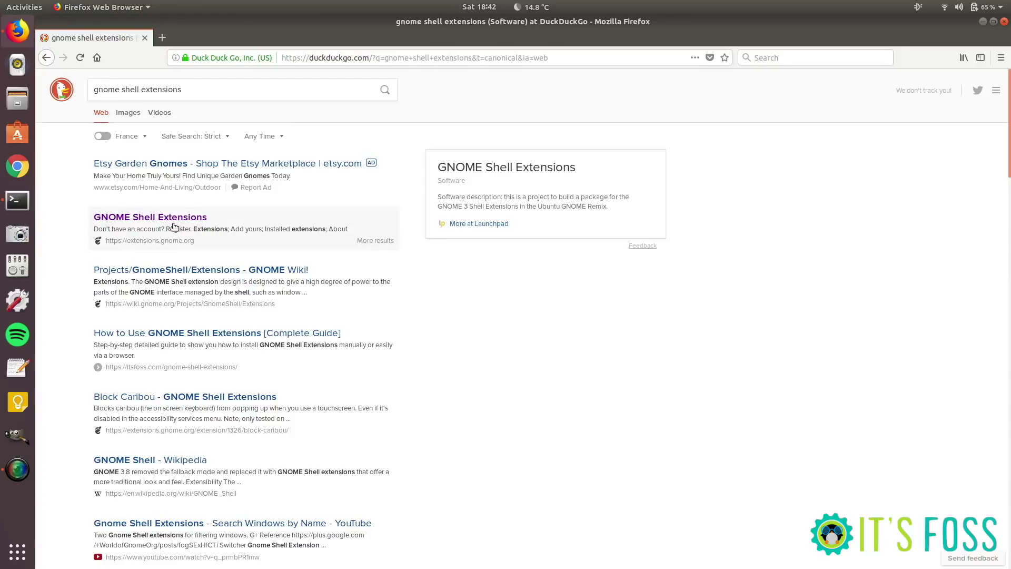
click(170, 218)
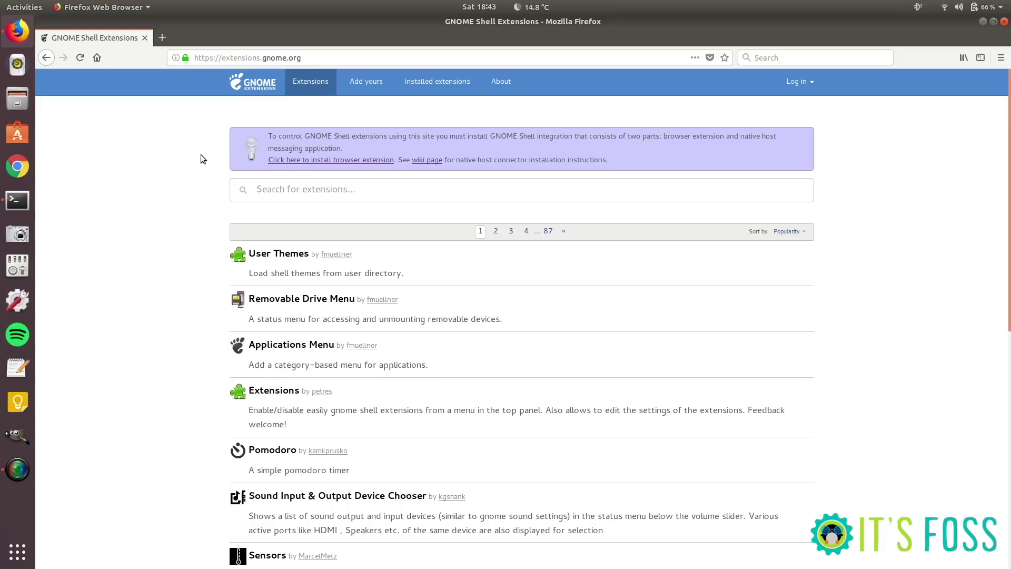
Allow and add the GNOME Shell integration add-on to Firefox, then reload extensions.gnome.org
click(314, 160)
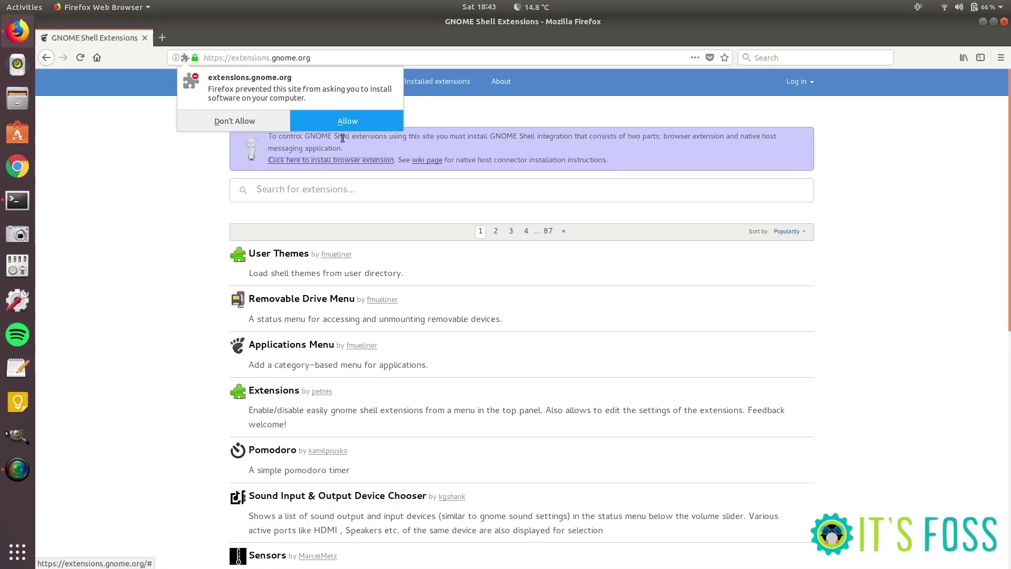
click(362, 128)
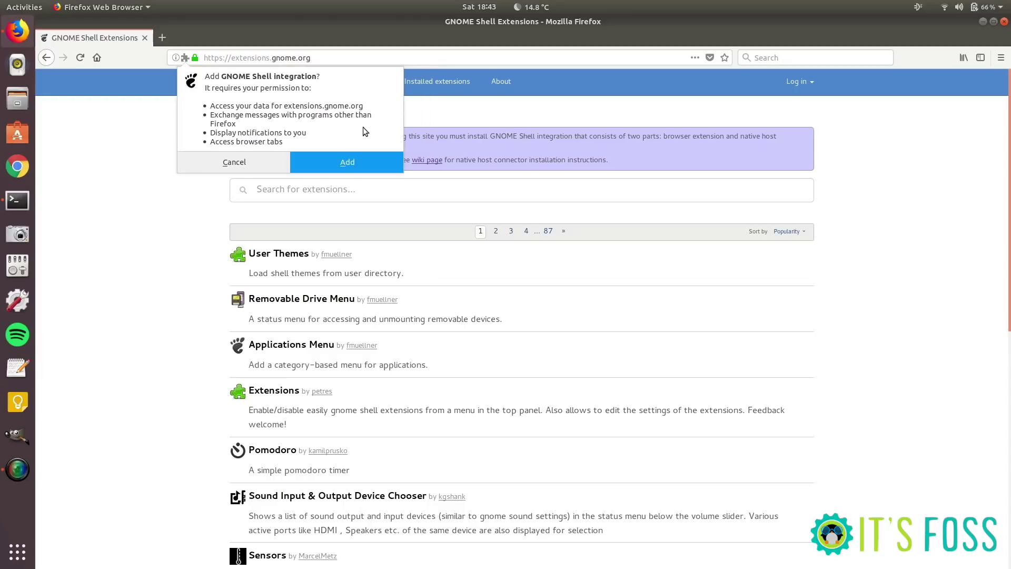
click(346, 160)
click(298, 119)
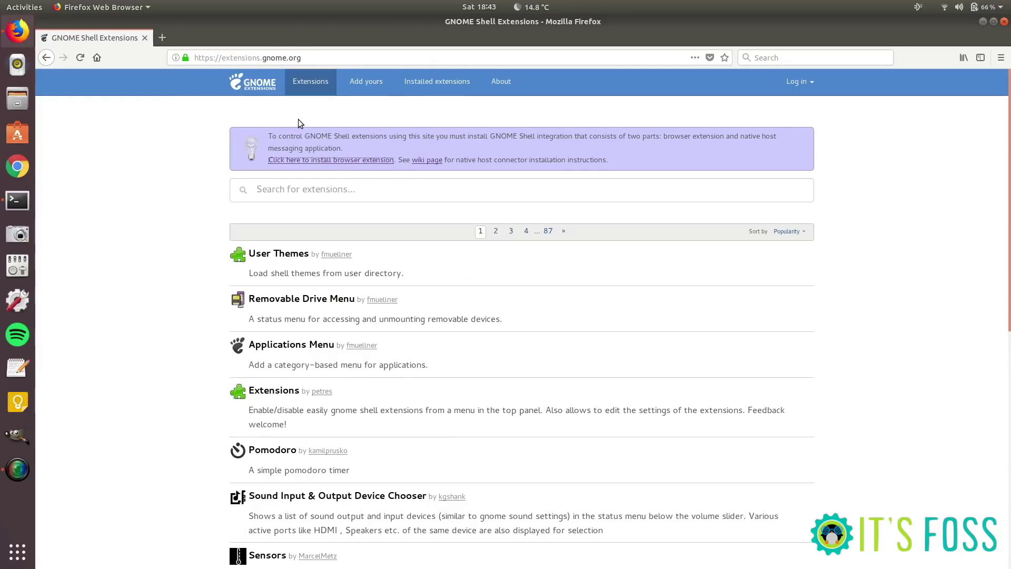
click(81, 57)
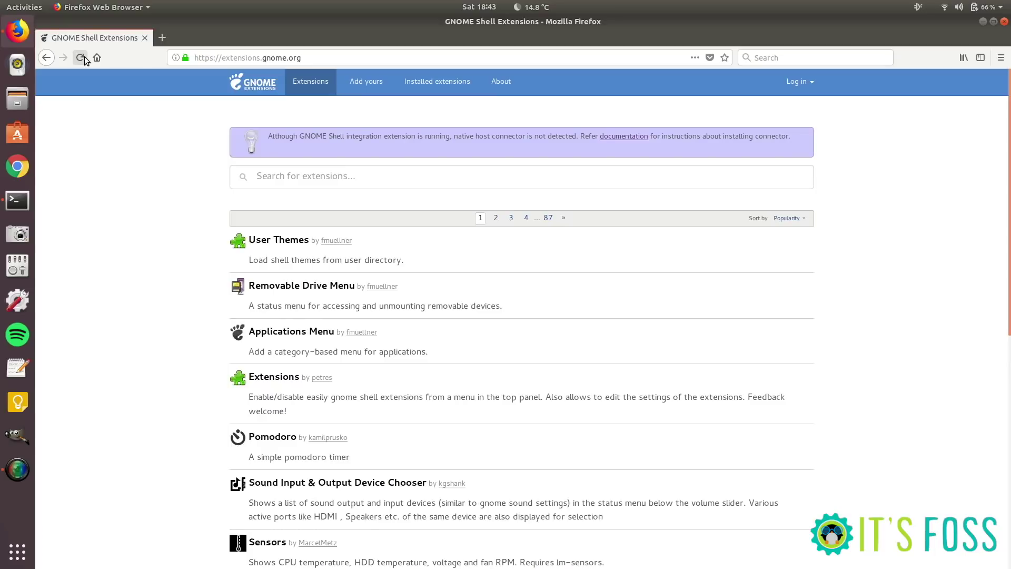
Bring the terminal to the front and clear its screen
key(super+6)
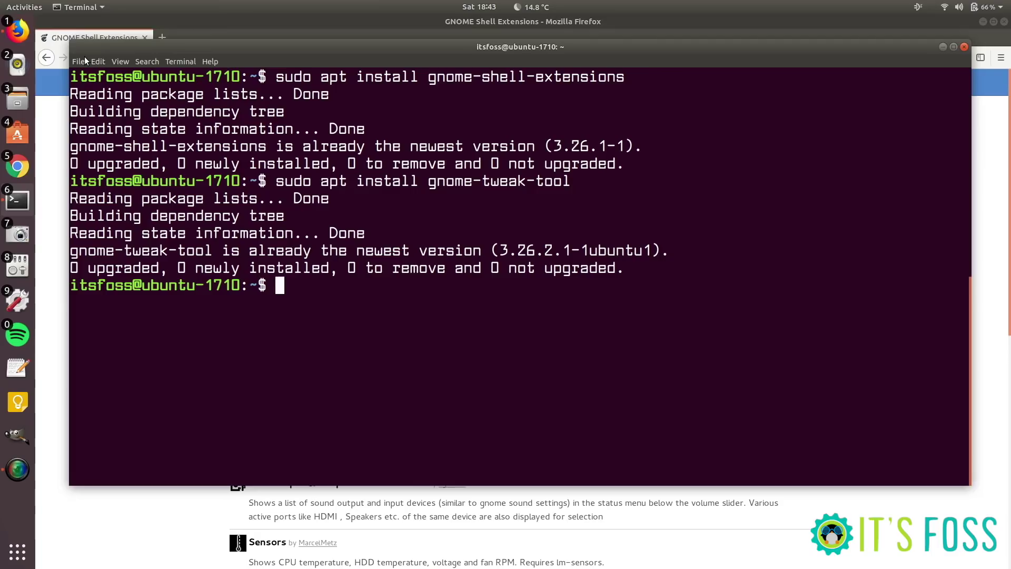
text(clear)
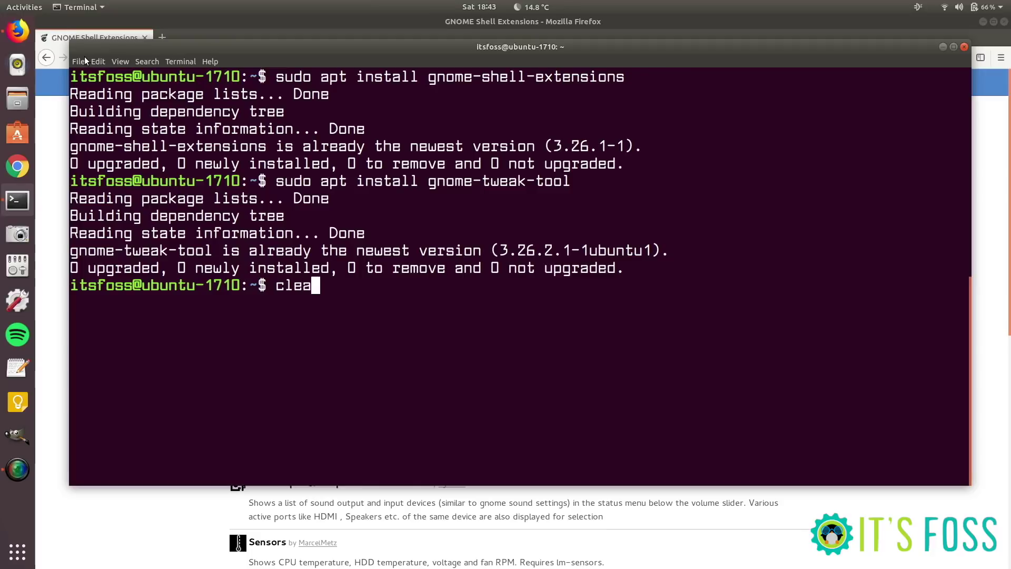
key(Return)
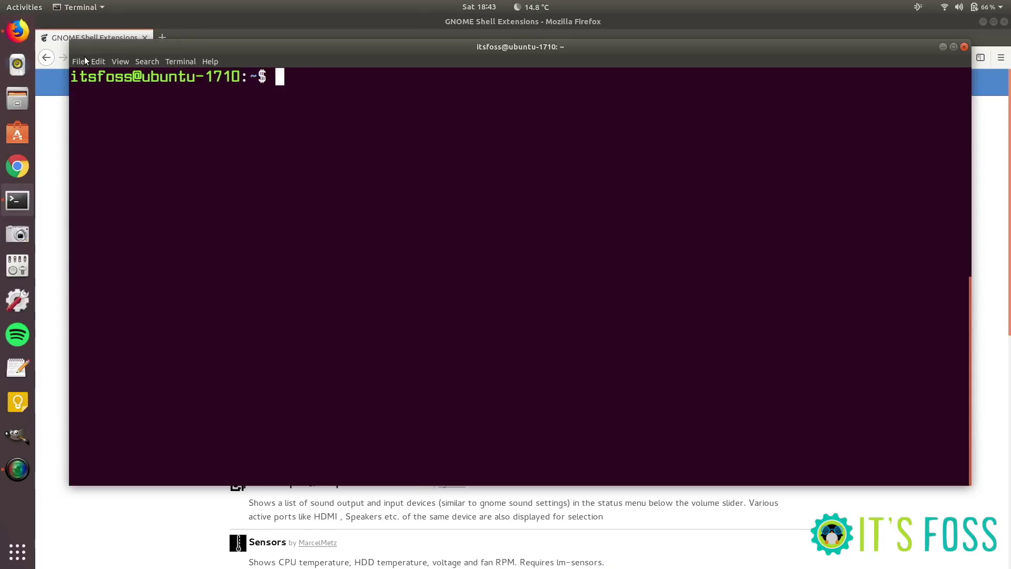
Install the chrome-gnome-shell connector with sudo apt install, then switch back to Firefox
text(sudo apt ons)
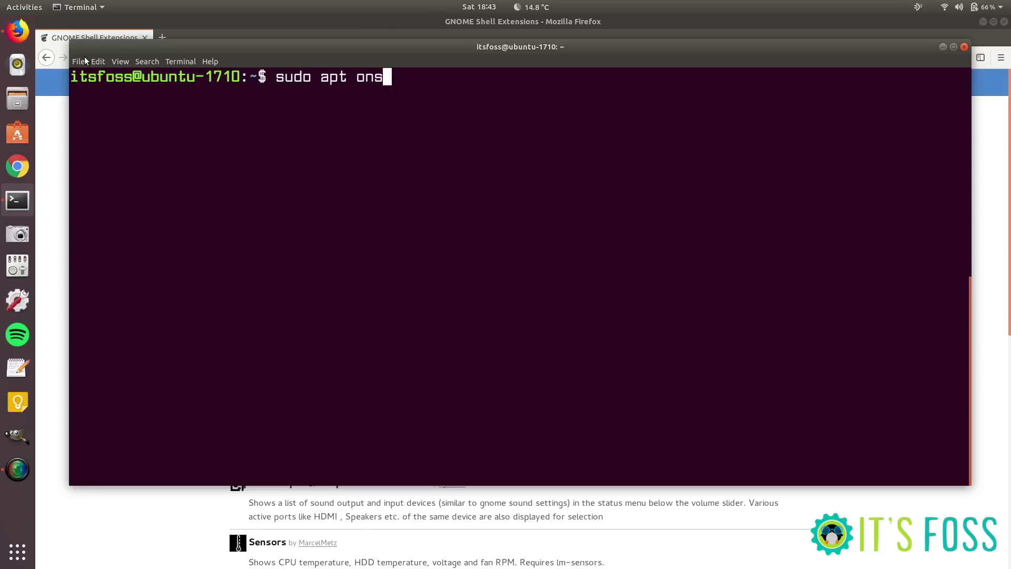
key(BackSpace)
key(BackSpace)
key(BackSpace)
text(install ch)
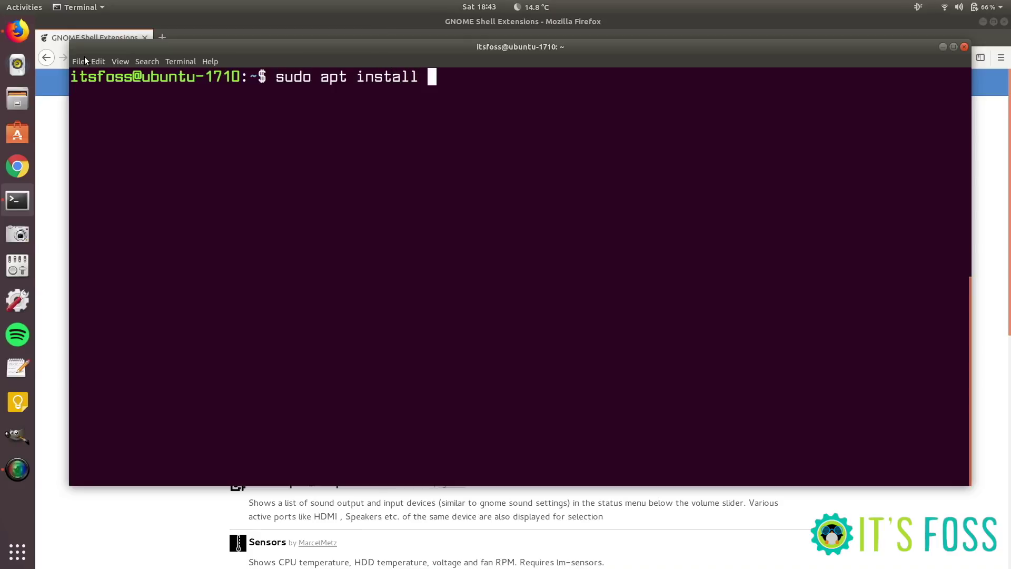
text(rome-h)
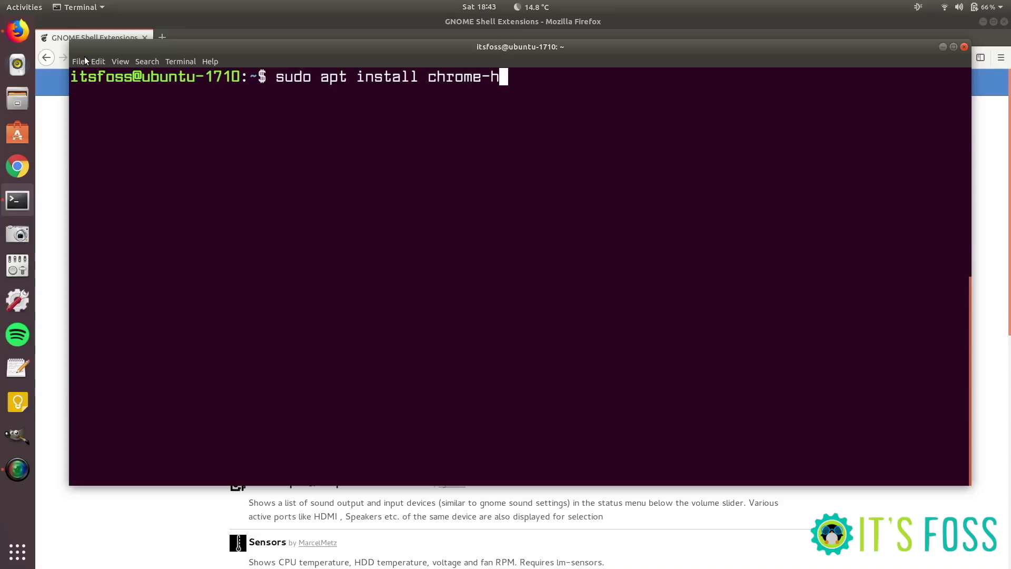
key(BackSpace)
text(gnom)
key(Tab)
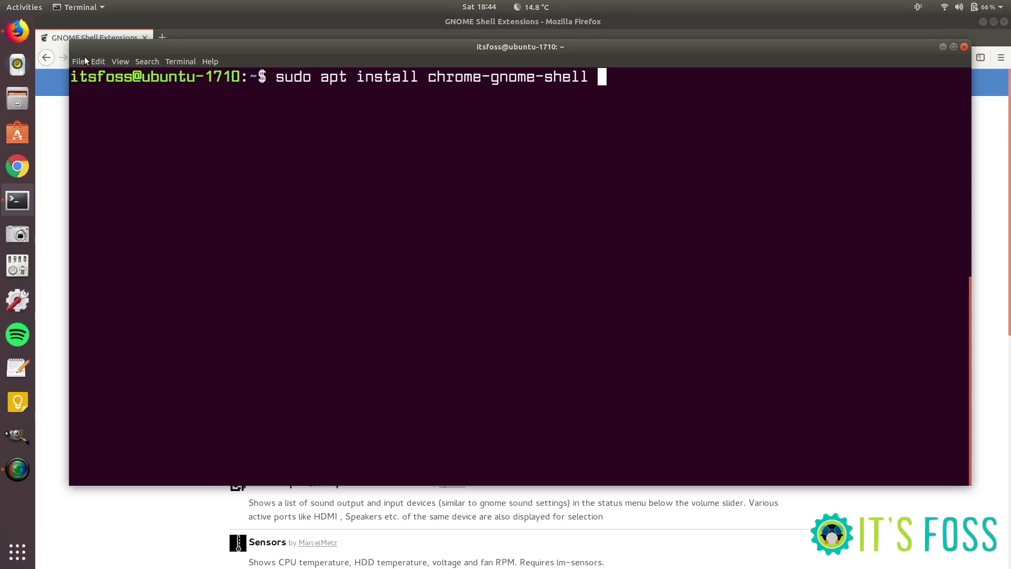
key(Return)
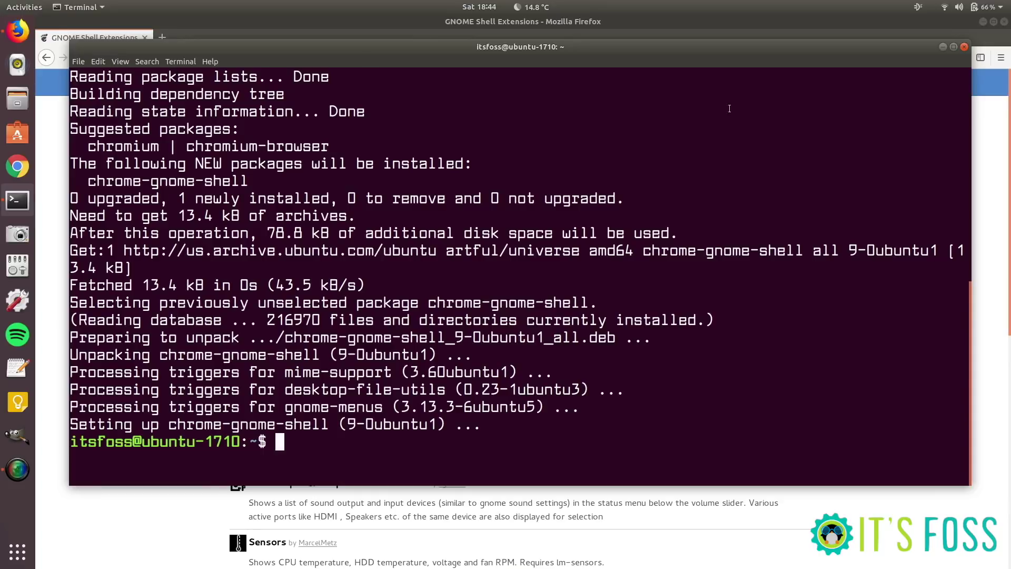
key(alt+Tab)
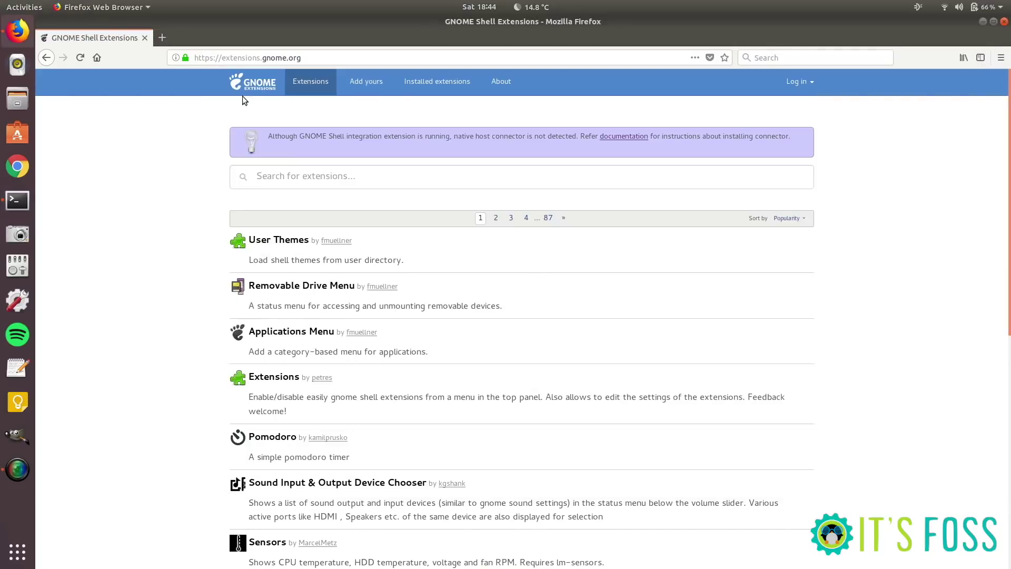
Reload extensions.gnome.org so it detects the connector, and open the shell-version compatibility choices
click(75, 59)
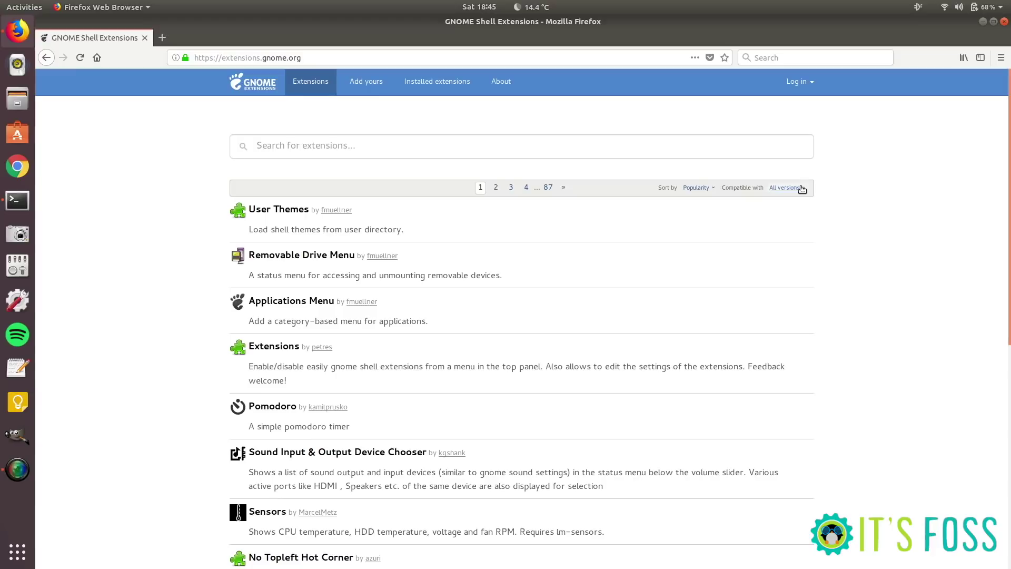
click(800, 188)
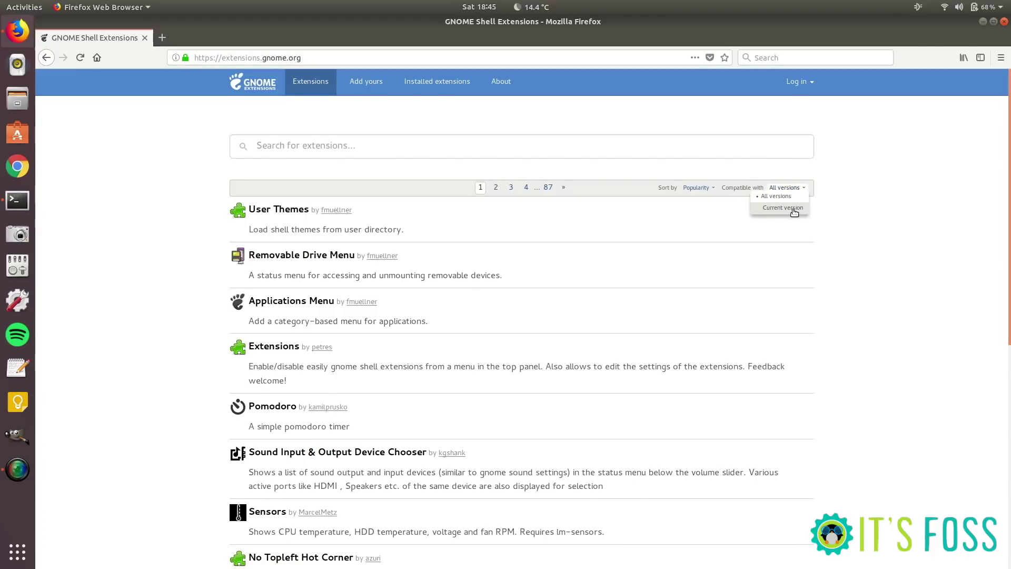
Filter extensions to the current shell version and search the site for 'net speed'
click(794, 211)
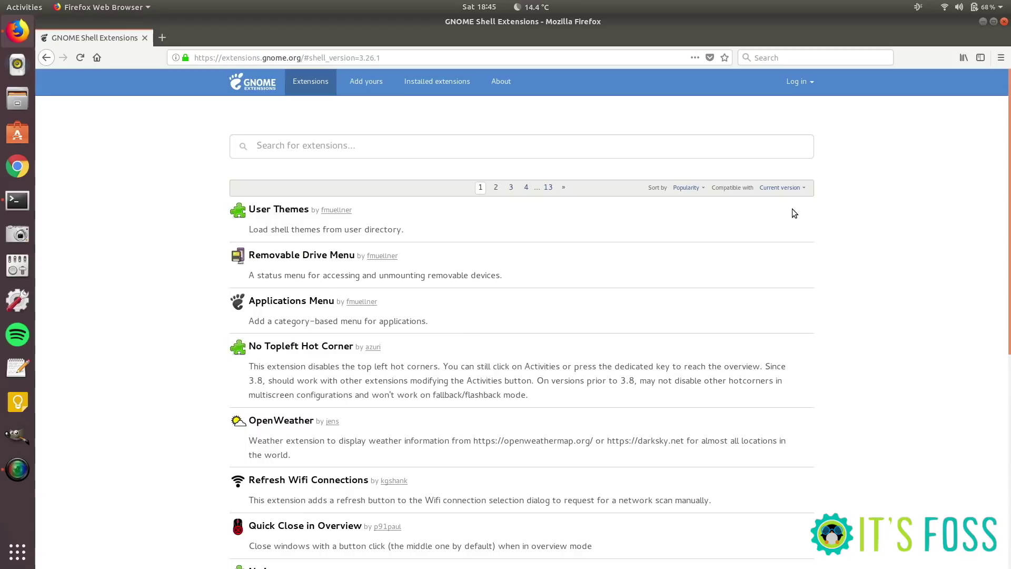
click(585, 152)
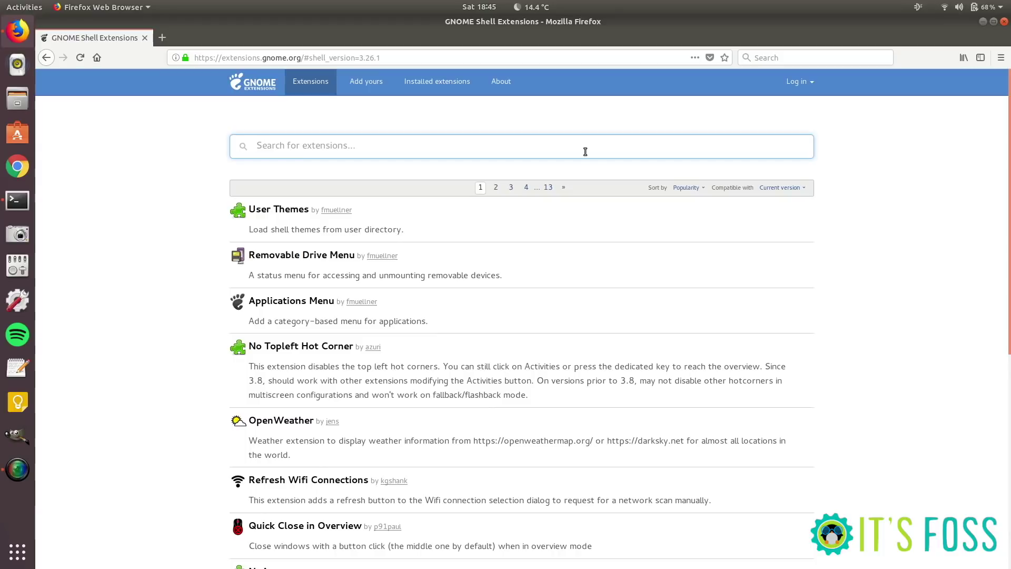
scroll(510, 244, down, 3)
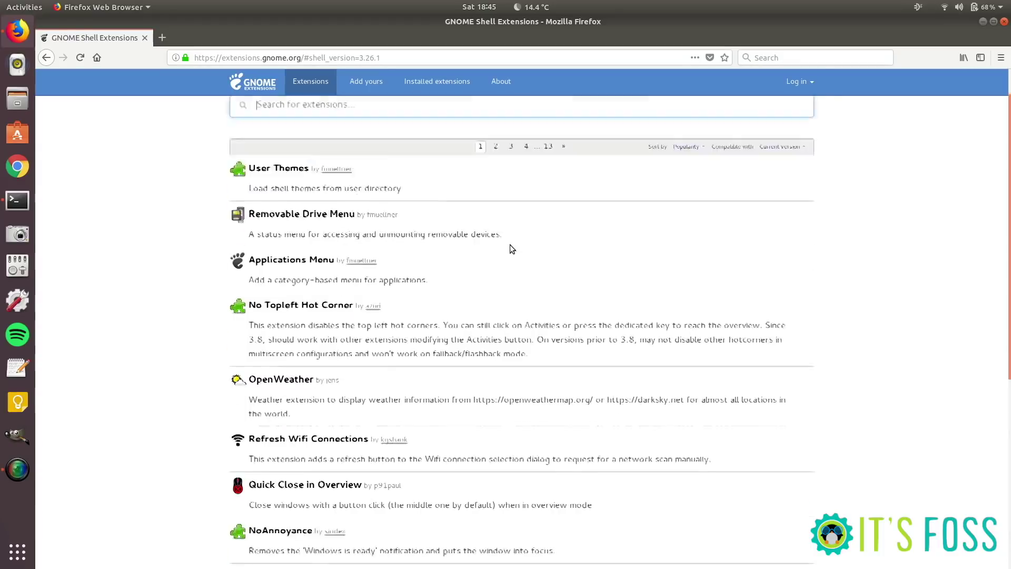
scroll(510, 246, up, 1)
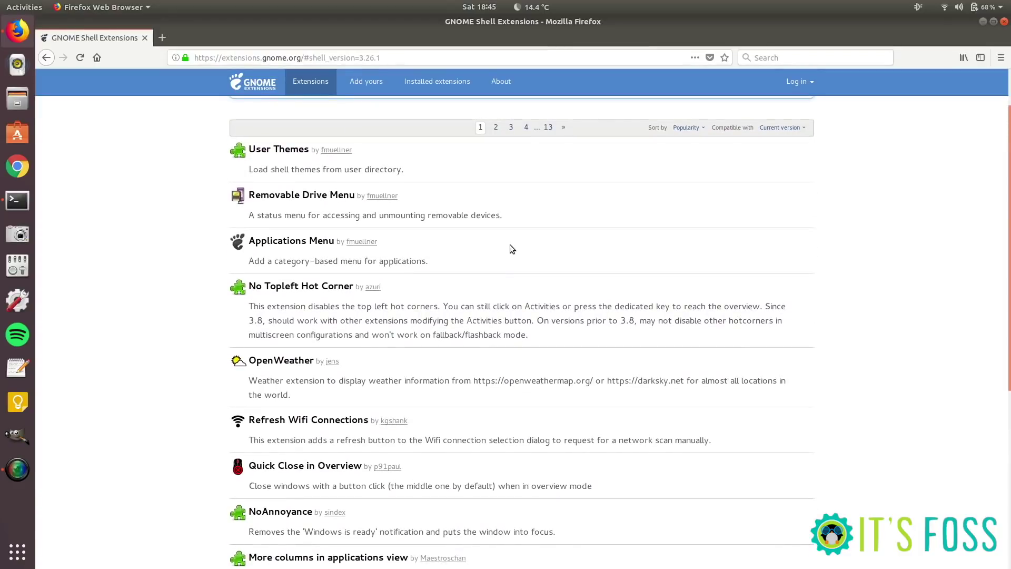
scroll(509, 248, up, 2)
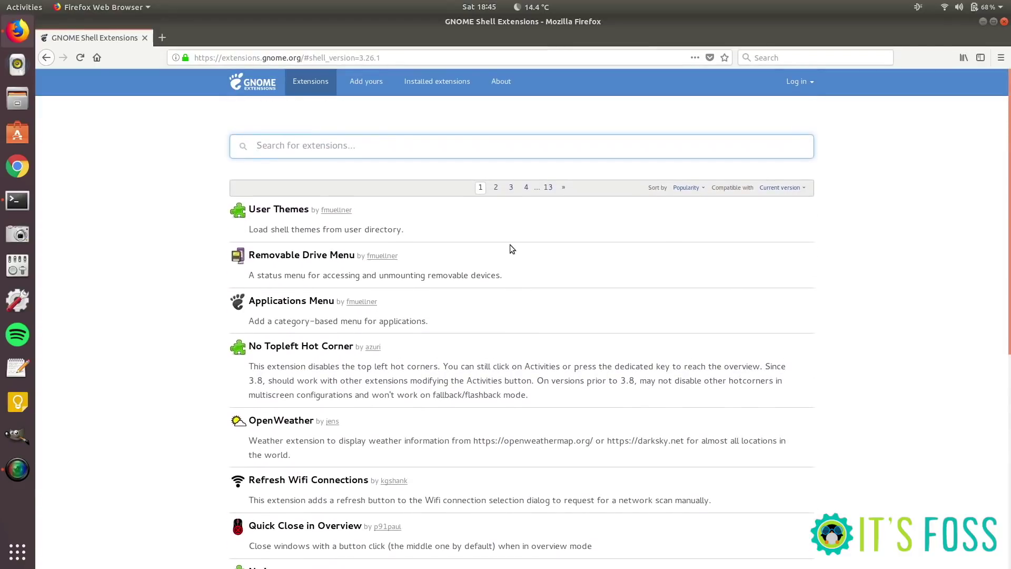
text(net)
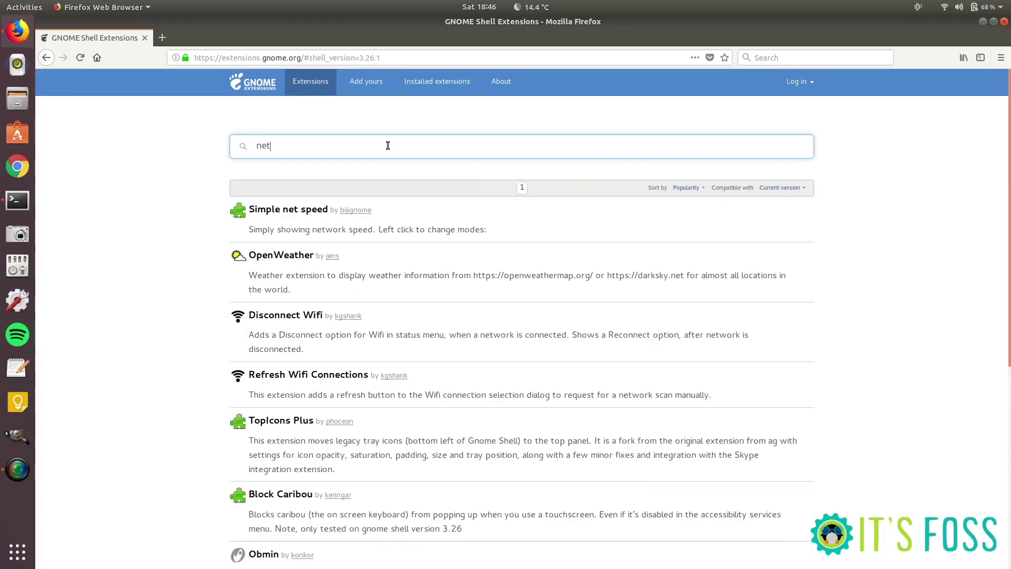
text( speed)
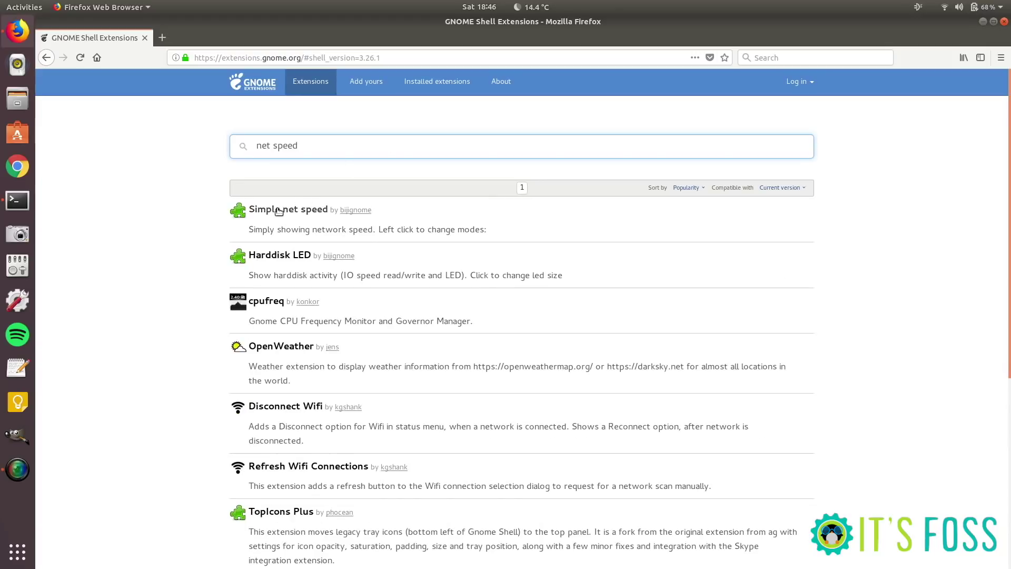
Open the Simple net speed page, check its shell versions, and flip its switch on
click(278, 210)
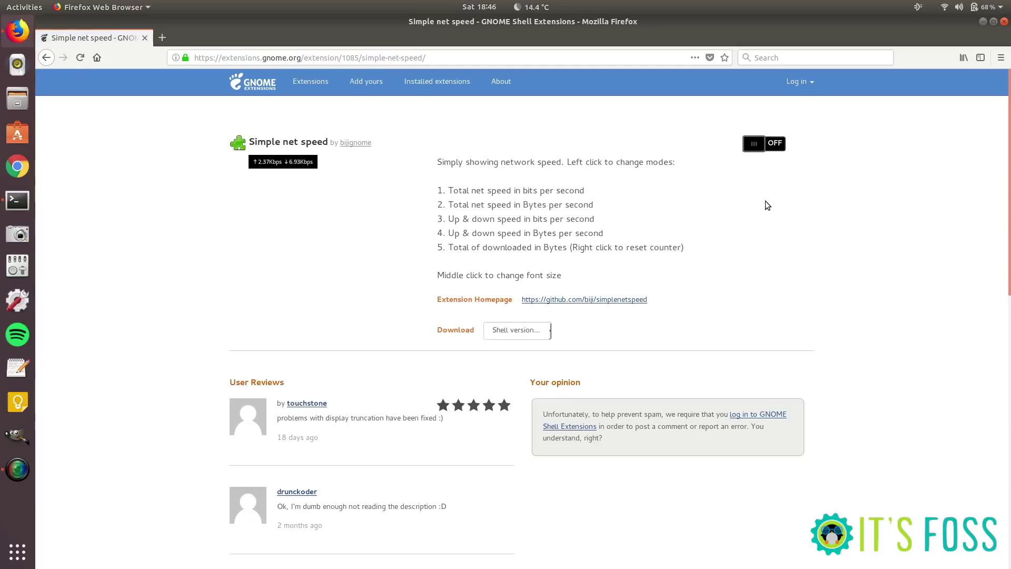
click(540, 336)
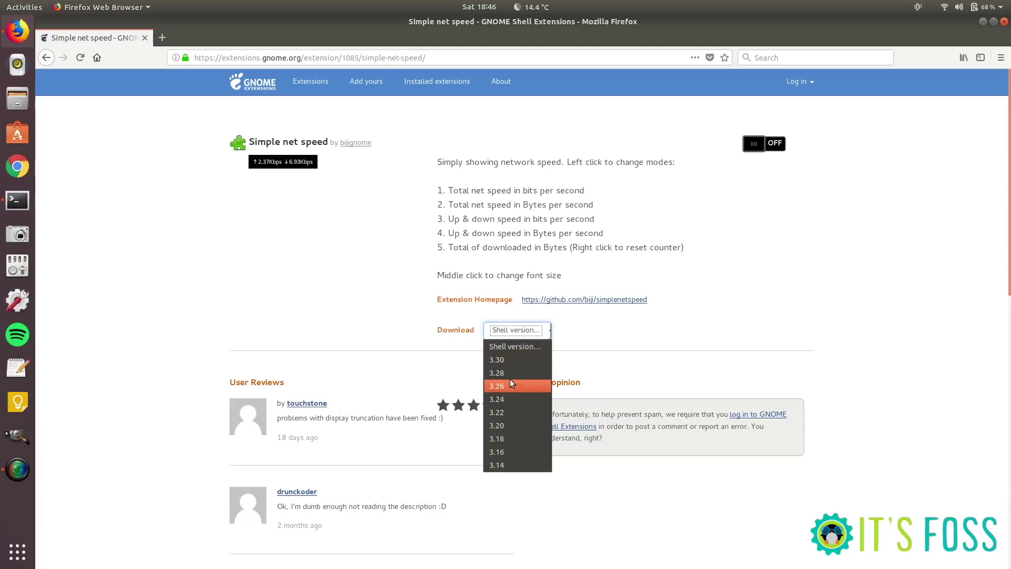
click(726, 295)
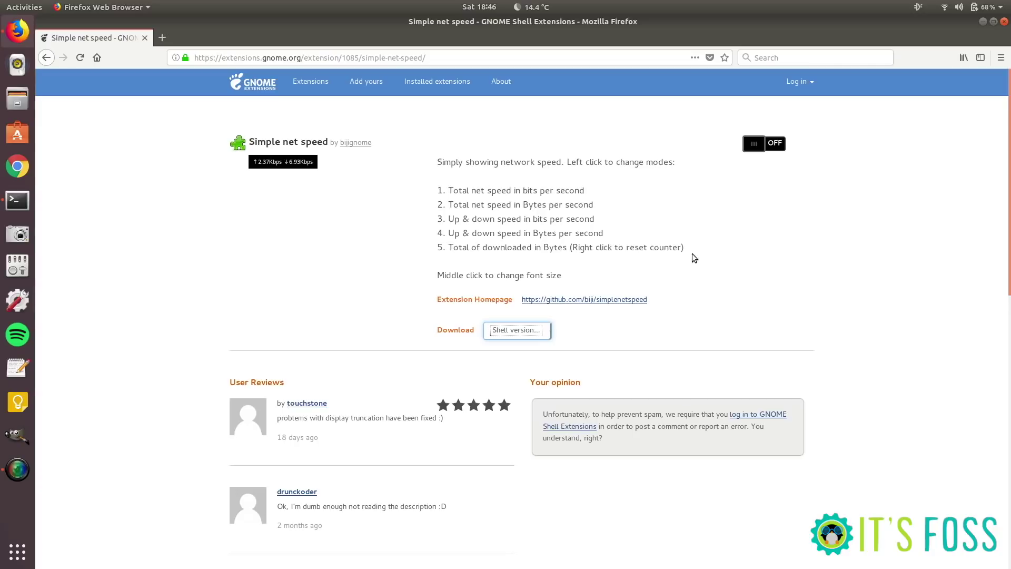
click(772, 145)
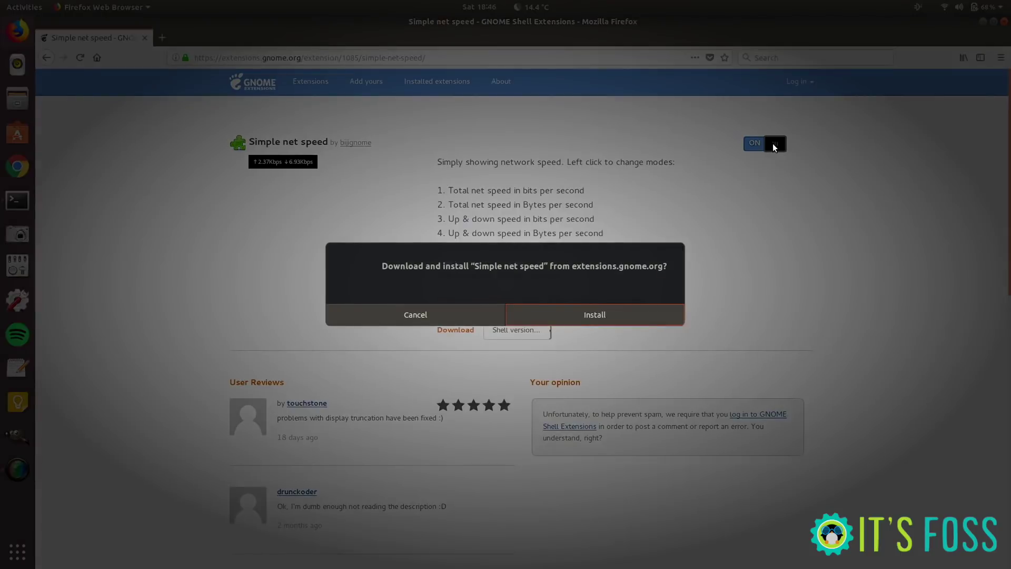
Confirm installing Simple net speed in the download-and-install dialog
click(619, 313)
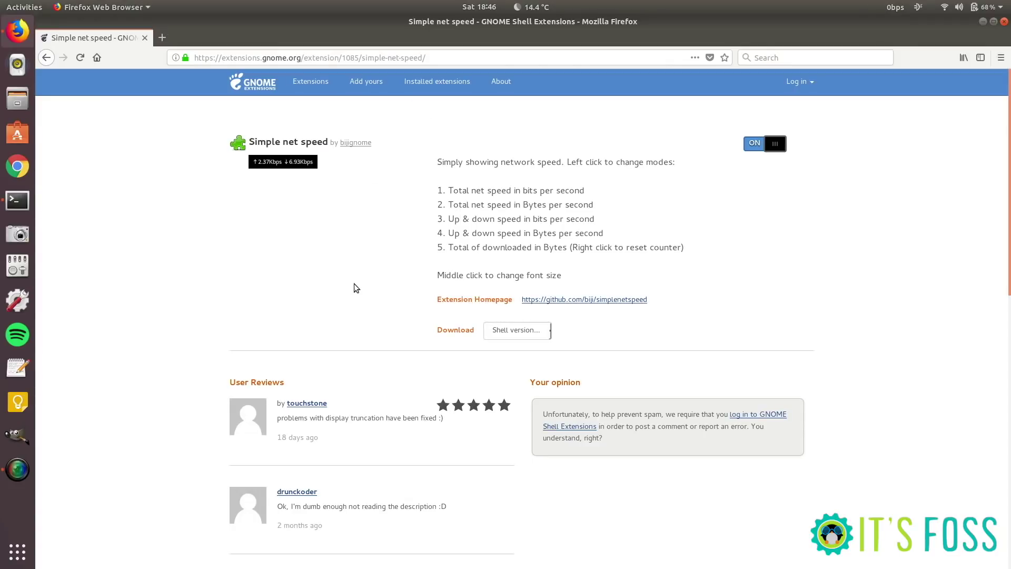
Check Simple net speed in Tweaks' Extensions list, then open the site's Installed extensions page
click(26, 268)
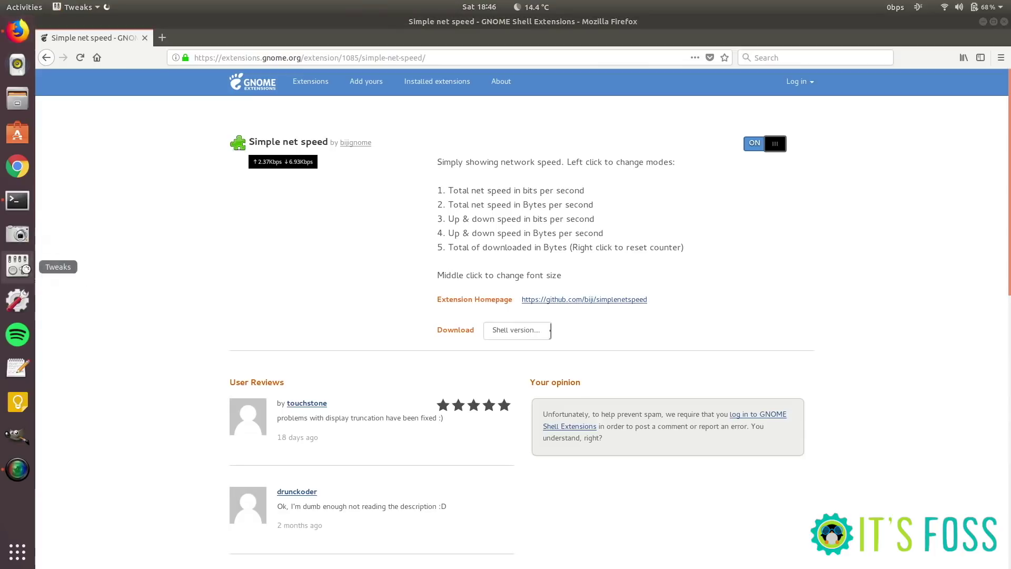
click(325, 199)
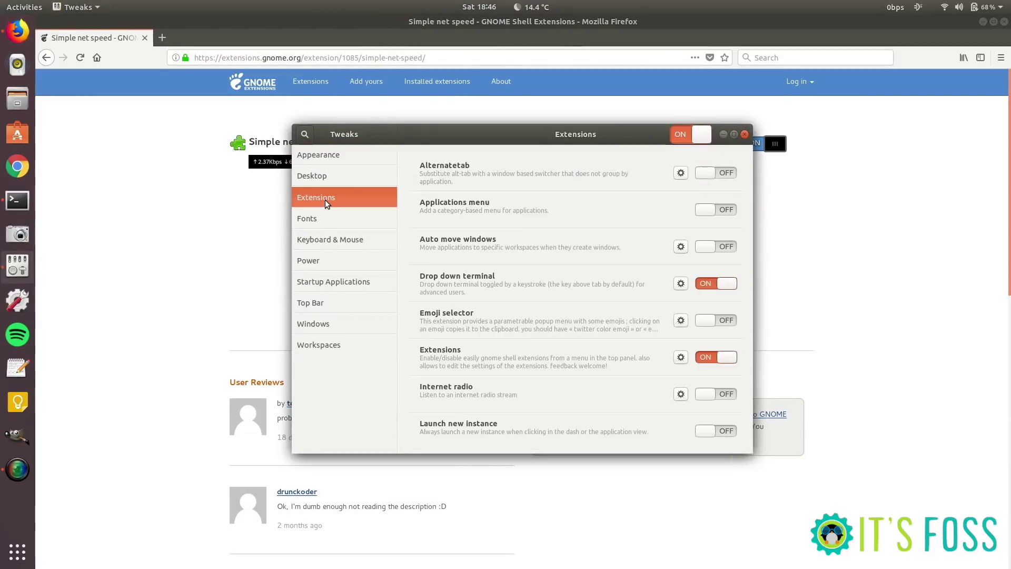
scroll(519, 284, down, 15)
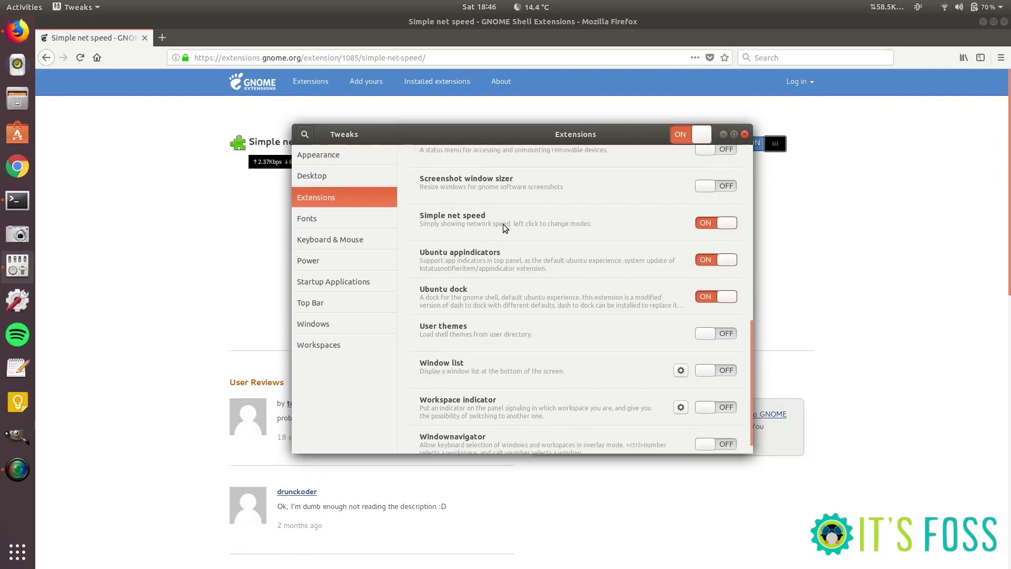
click(723, 134)
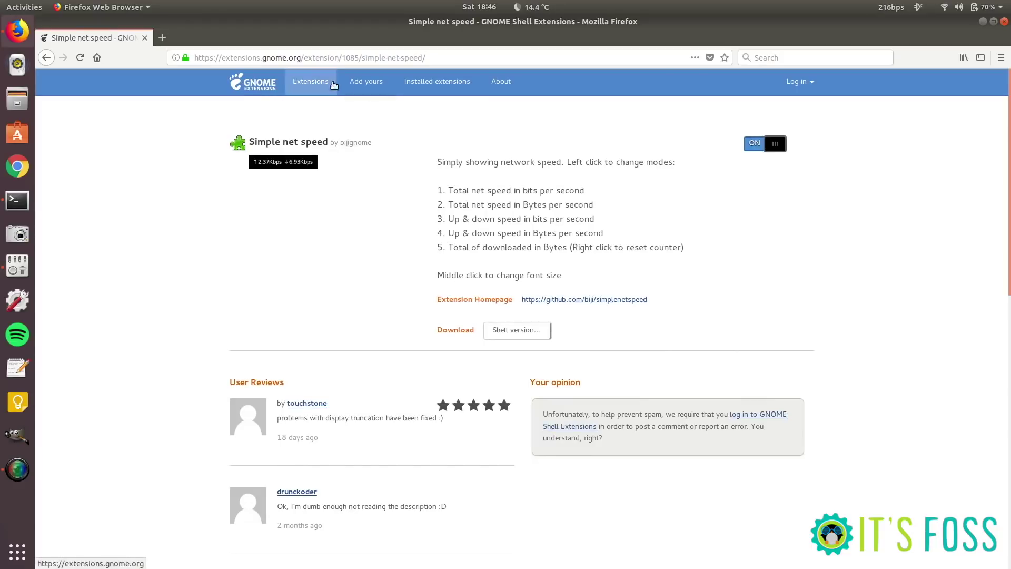
click(429, 81)
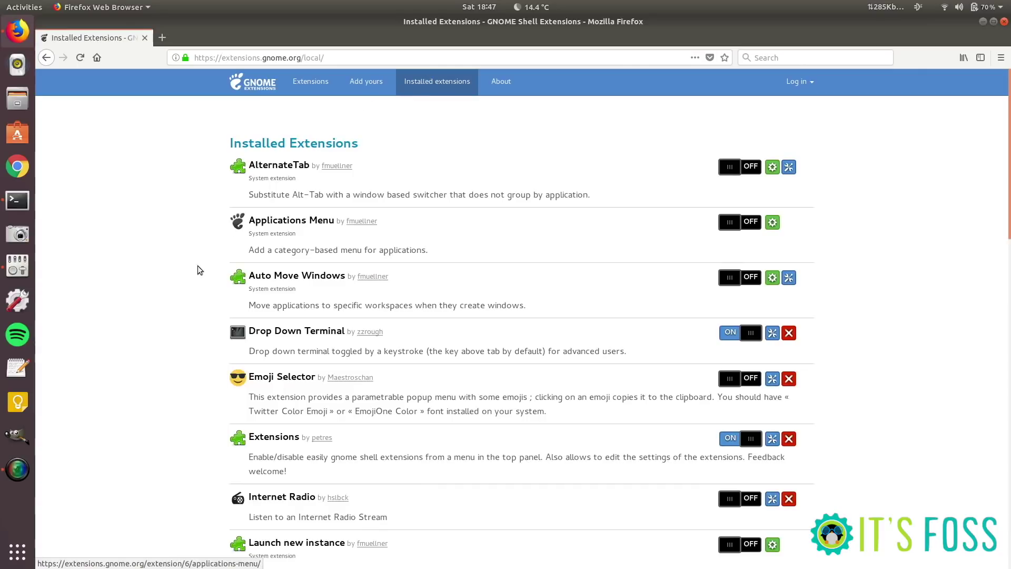
scroll(179, 295, down, 3)
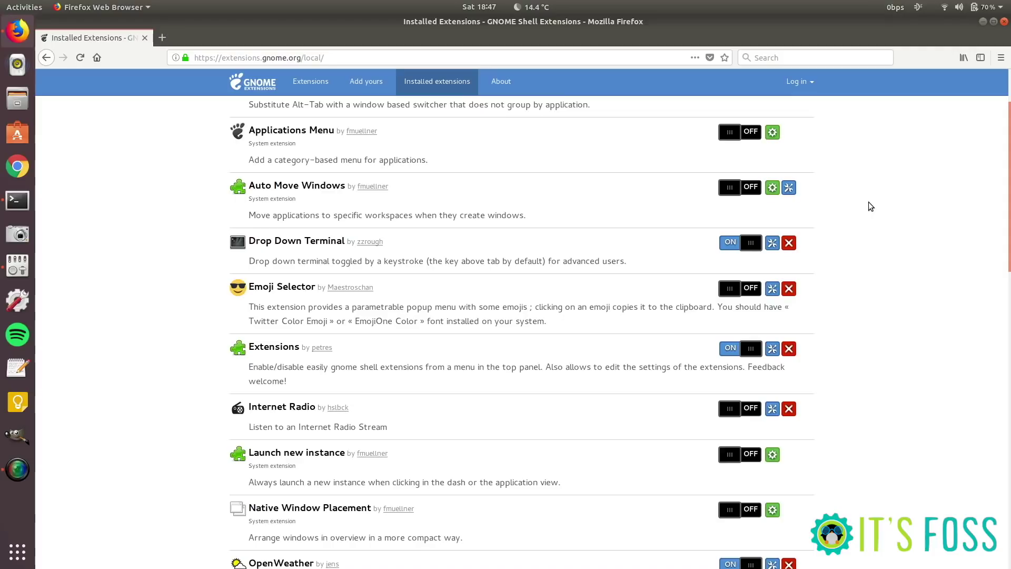
scroll(868, 203, up, 3)
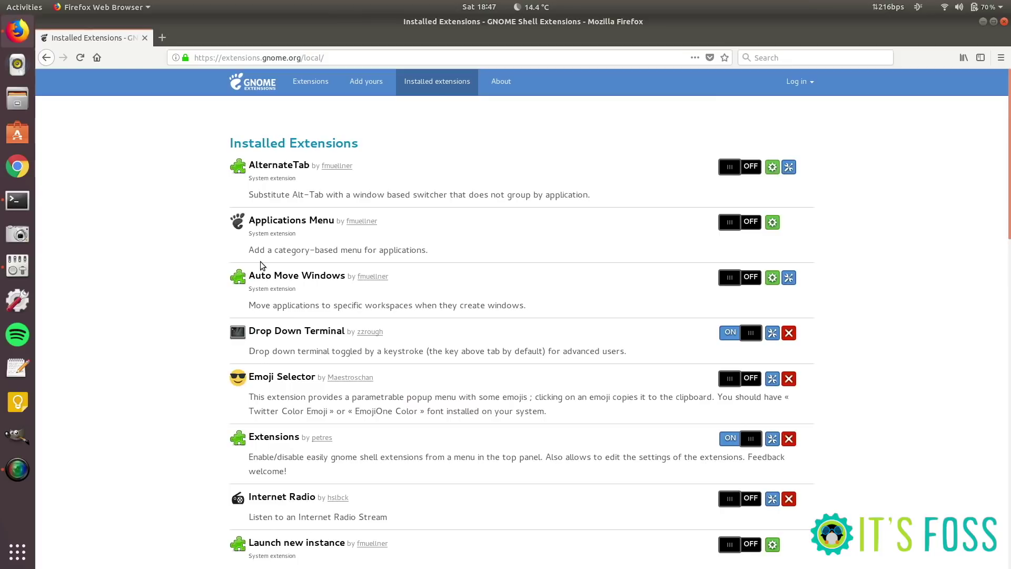
click(17, 264)
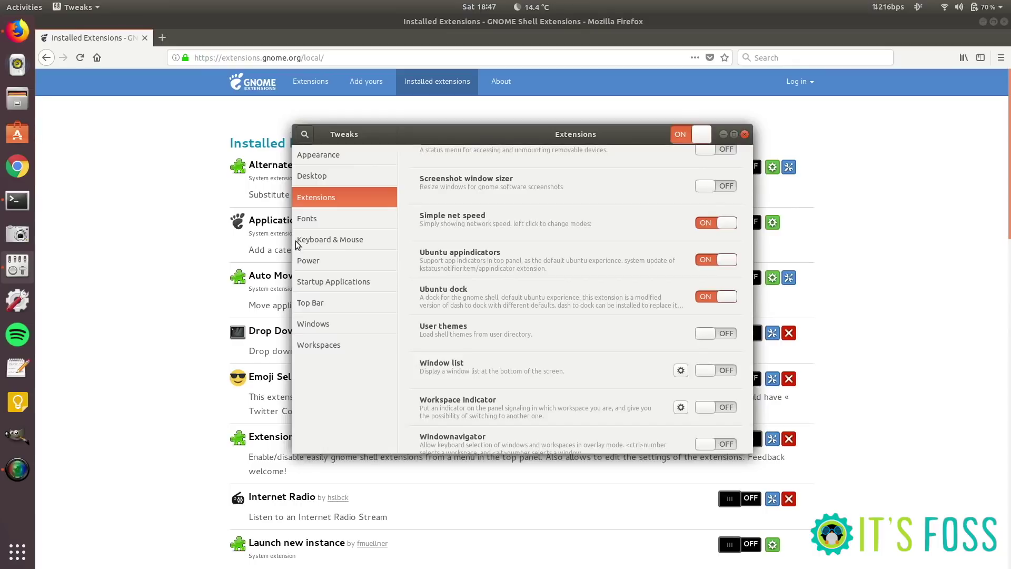
click(174, 277)
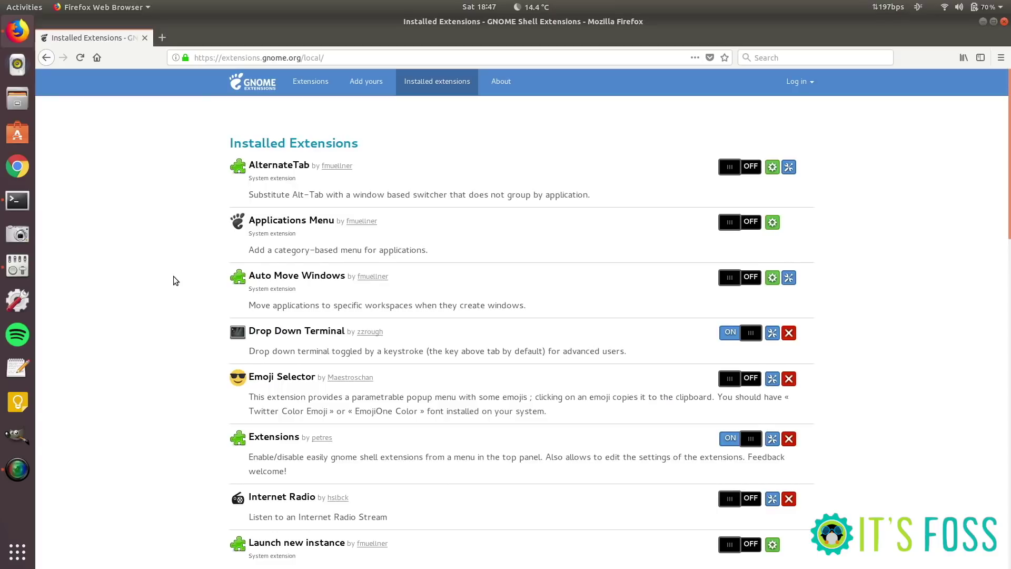
scroll(173, 276, down, 4)
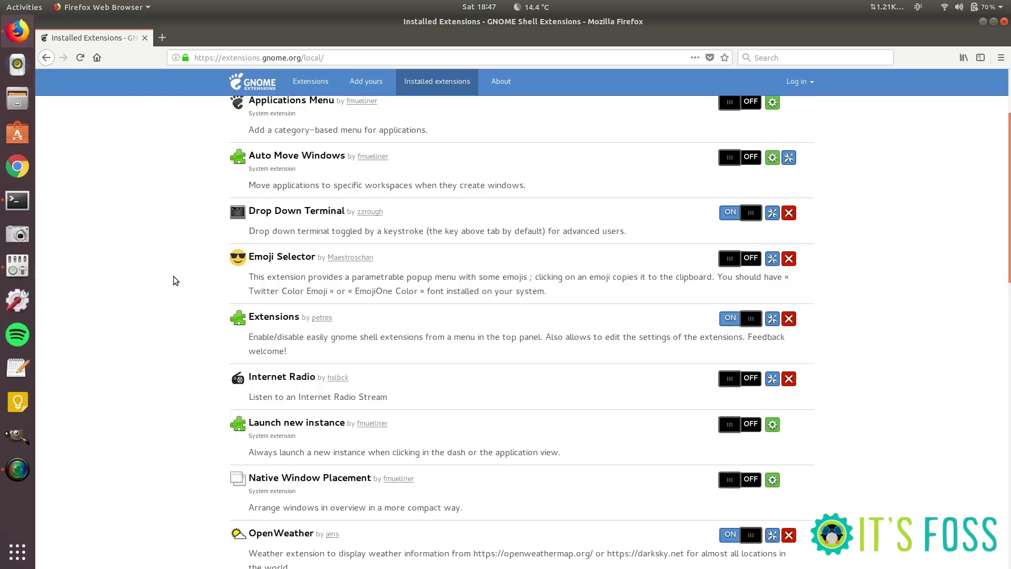
scroll(175, 280, down, 7)
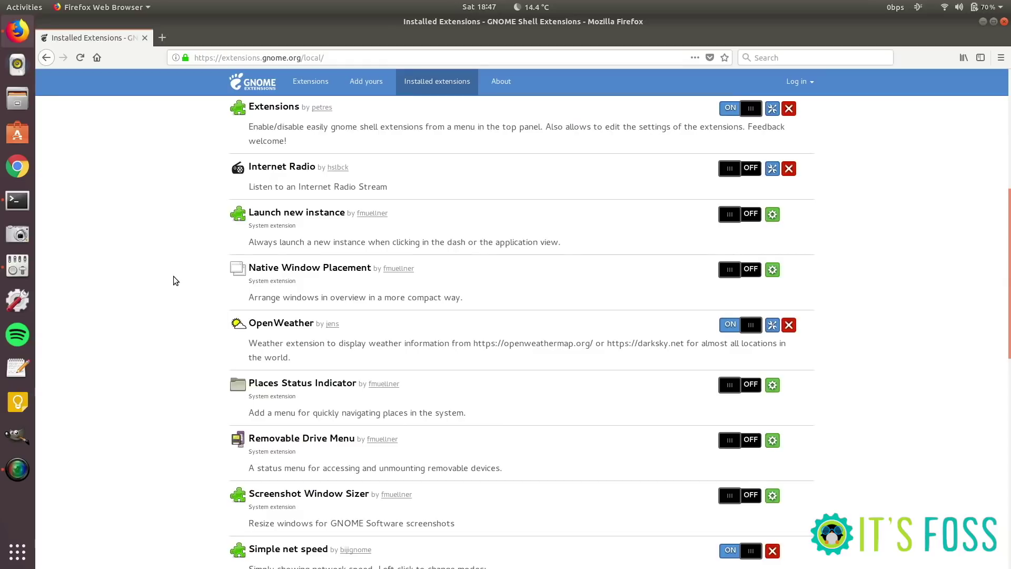
scroll(175, 280, down, 14)
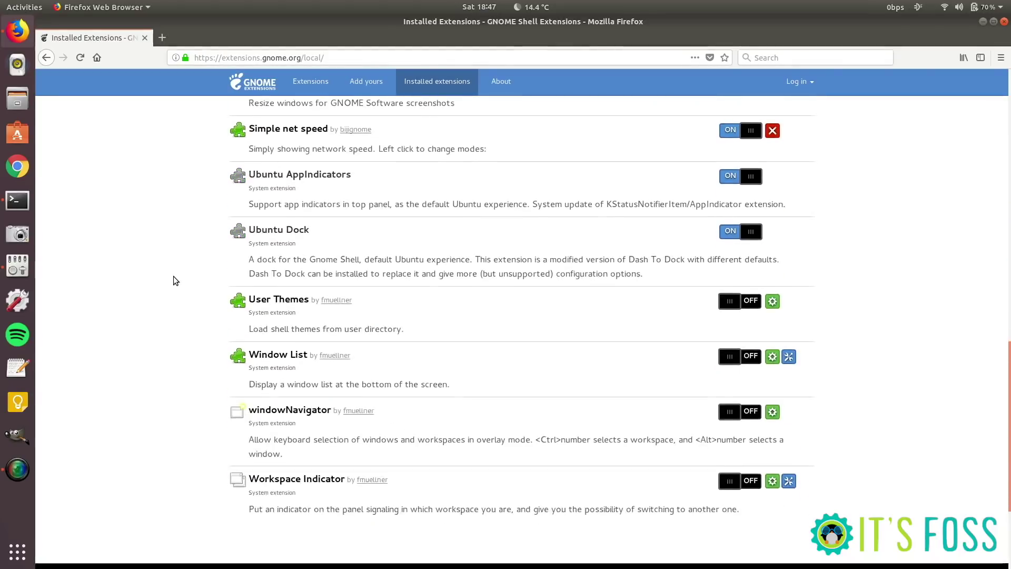
scroll(174, 277, up, 15)
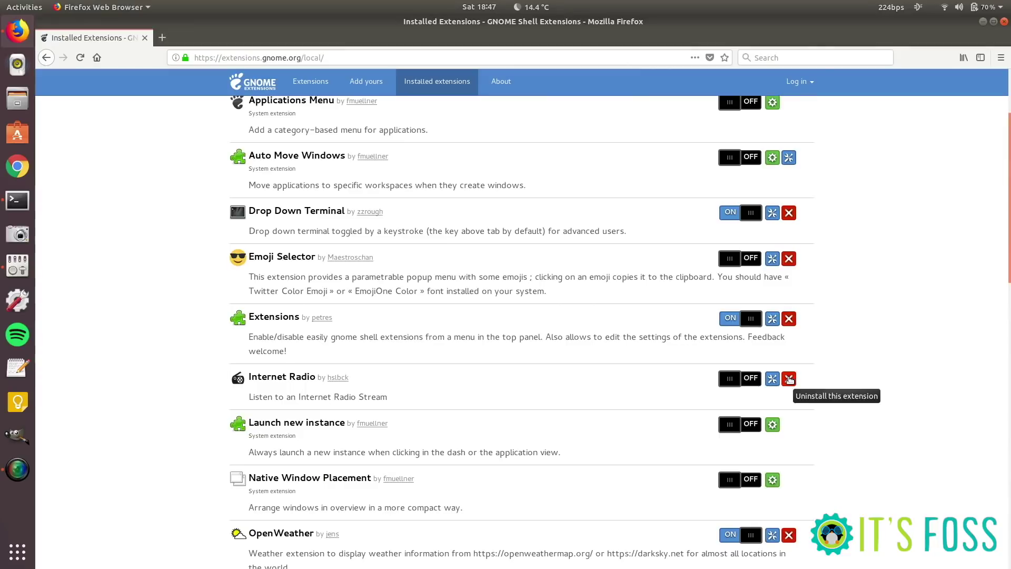
Remove Emoji Selector, check Tweaks' extension list, then remove Internet Radio from the Installed extensions page
click(789, 258)
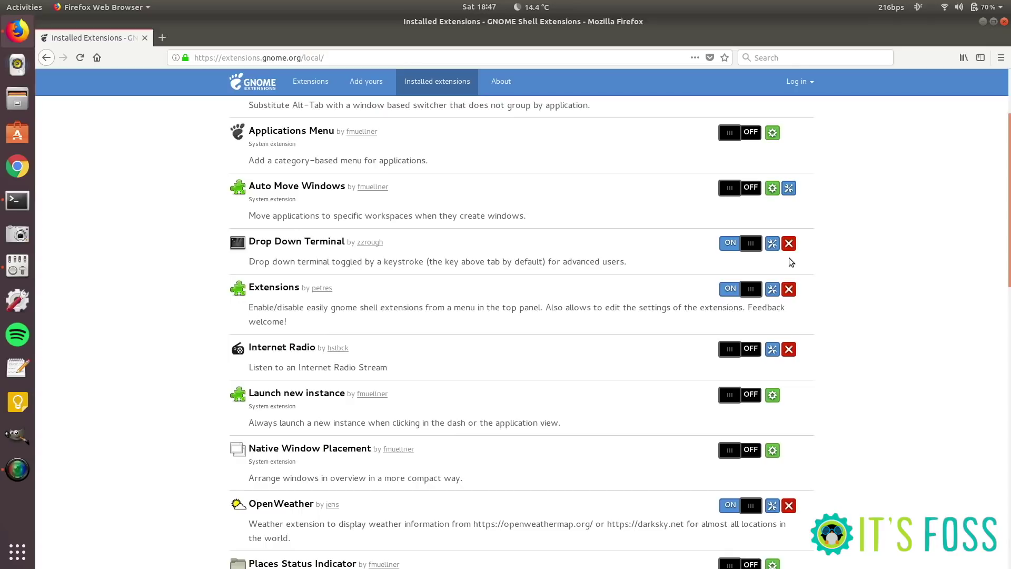
click(23, 267)
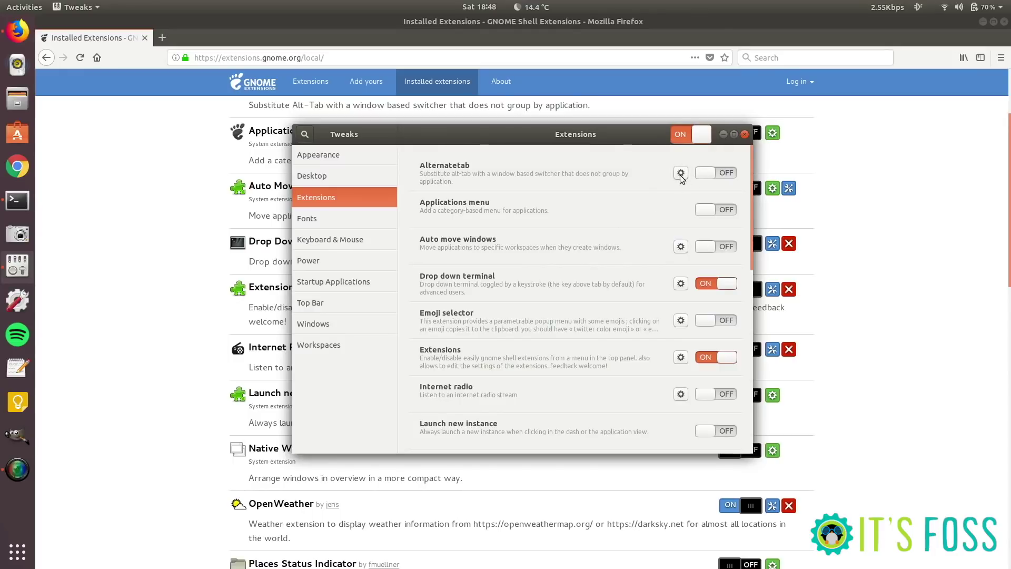
click(724, 135)
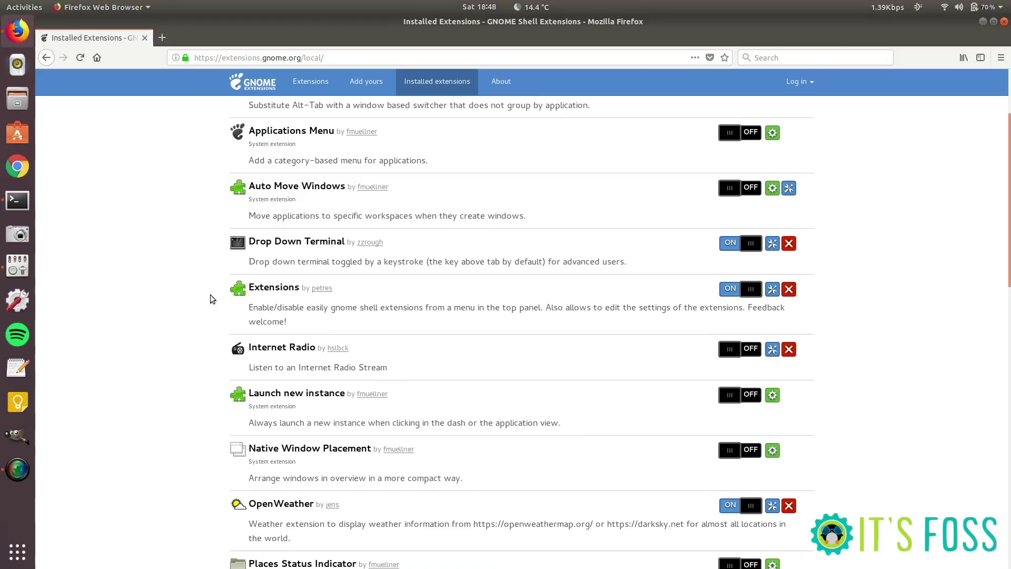
click(789, 350)
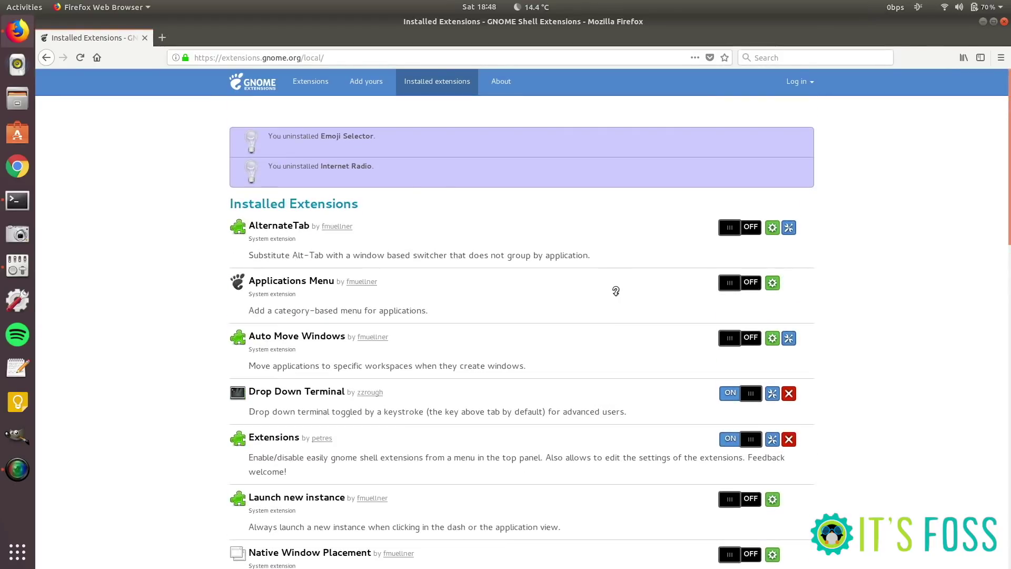
On the extensions site's main page, filter to Current version and search for 'radio'
click(264, 90)
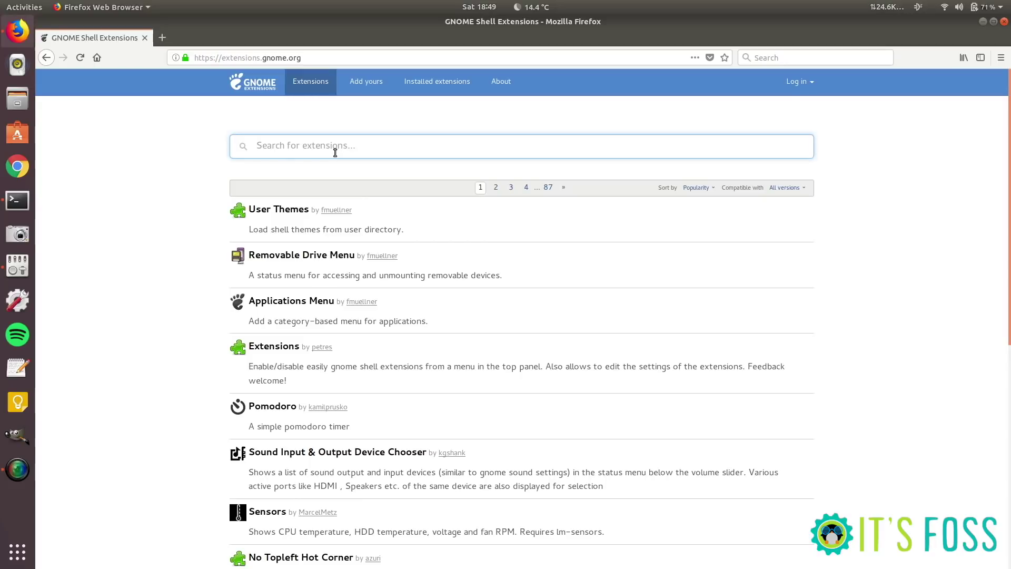
click(179, 239)
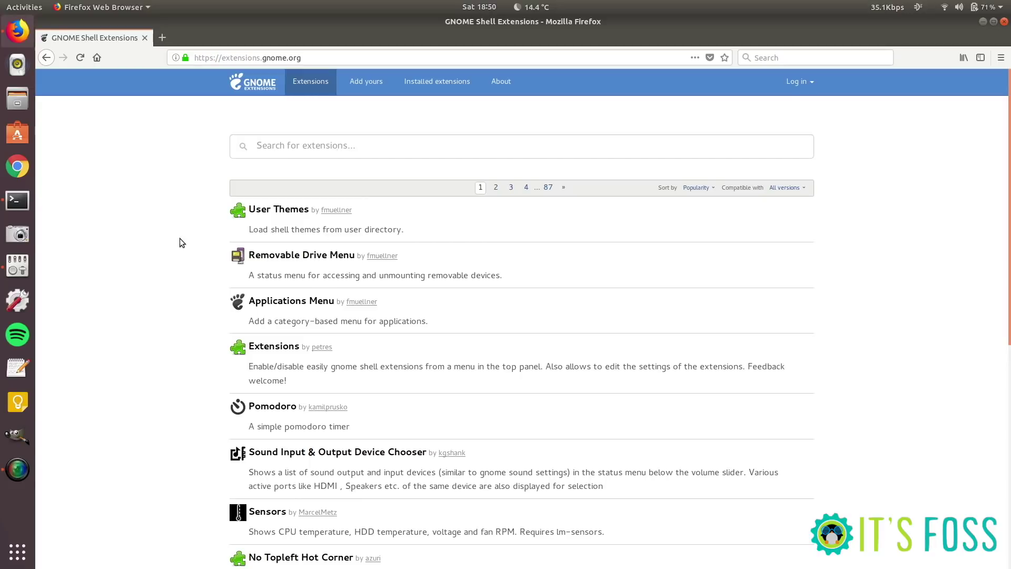
click(299, 151)
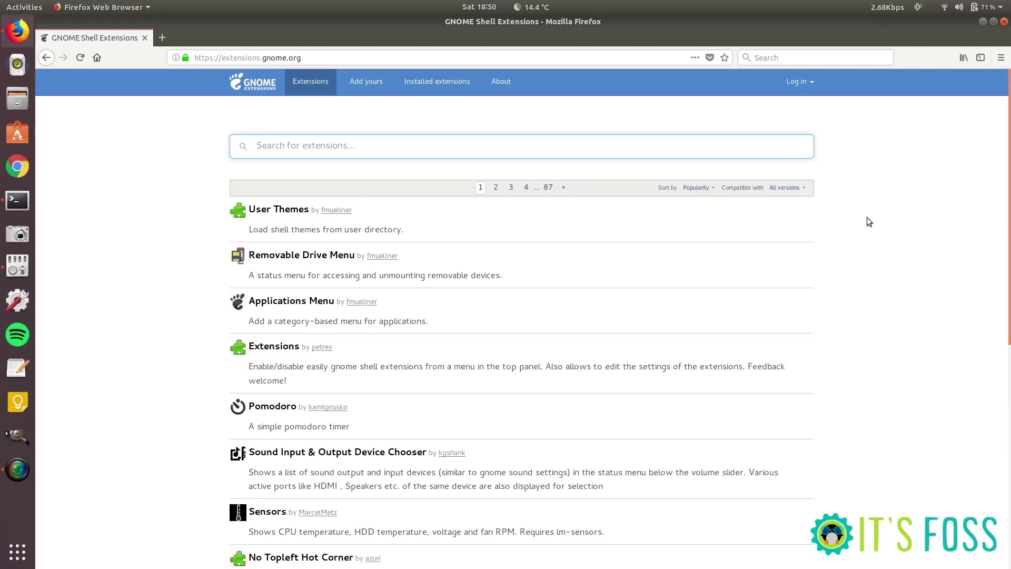
click(798, 189)
click(783, 207)
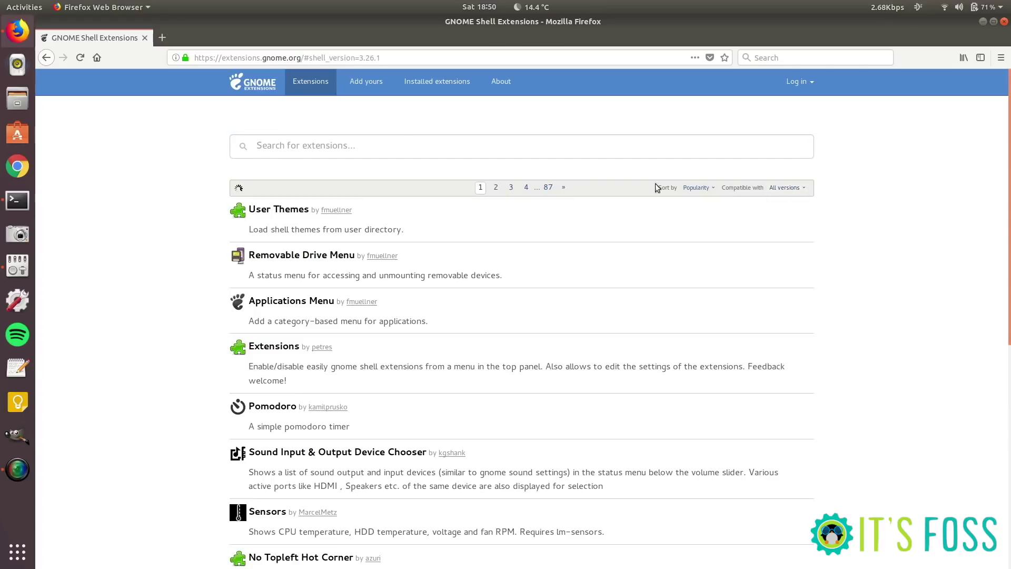
click(583, 152)
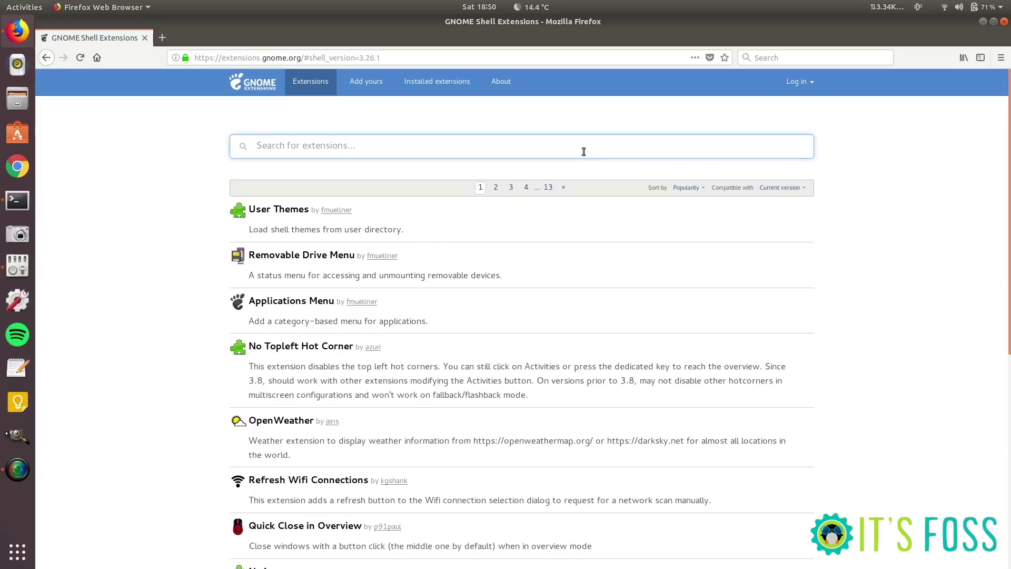
text(radio)
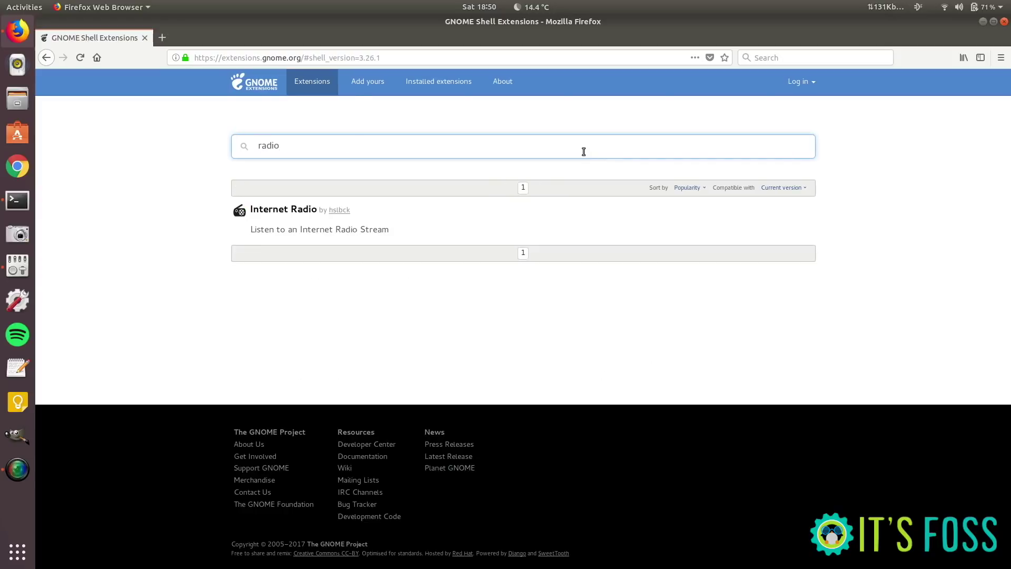
Open the Internet Radio result's page and look over its Shell version list without choosing
click(277, 213)
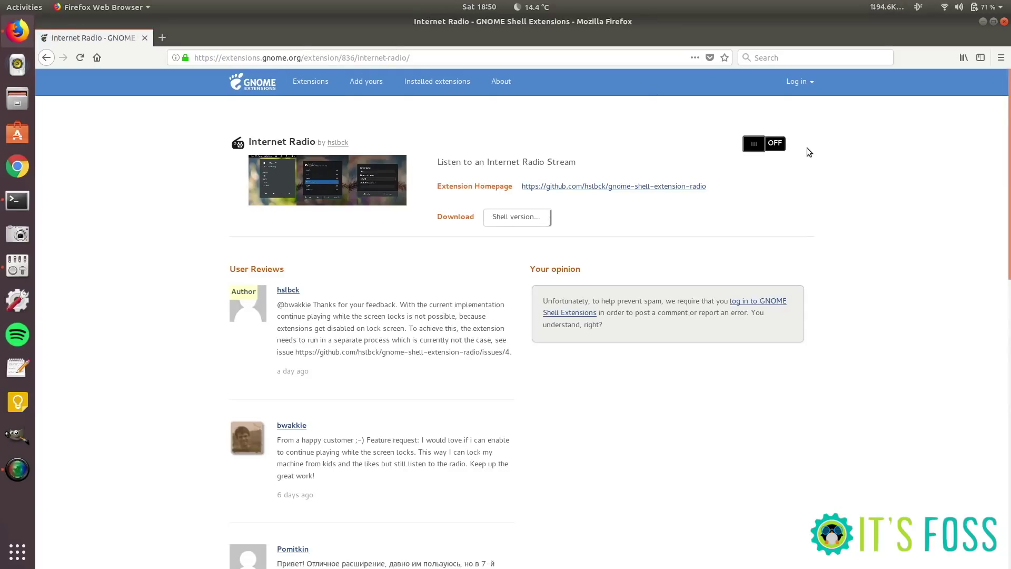
click(534, 216)
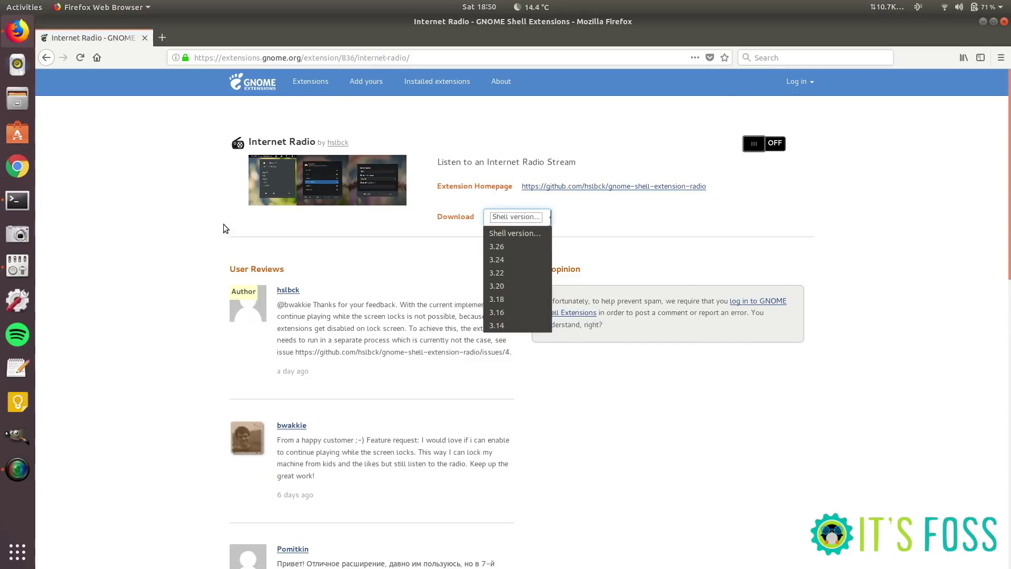
click(204, 223)
Run gnome-shell --version in Terminal, which reports GNOME Shell 3.26.1
key(super+6)
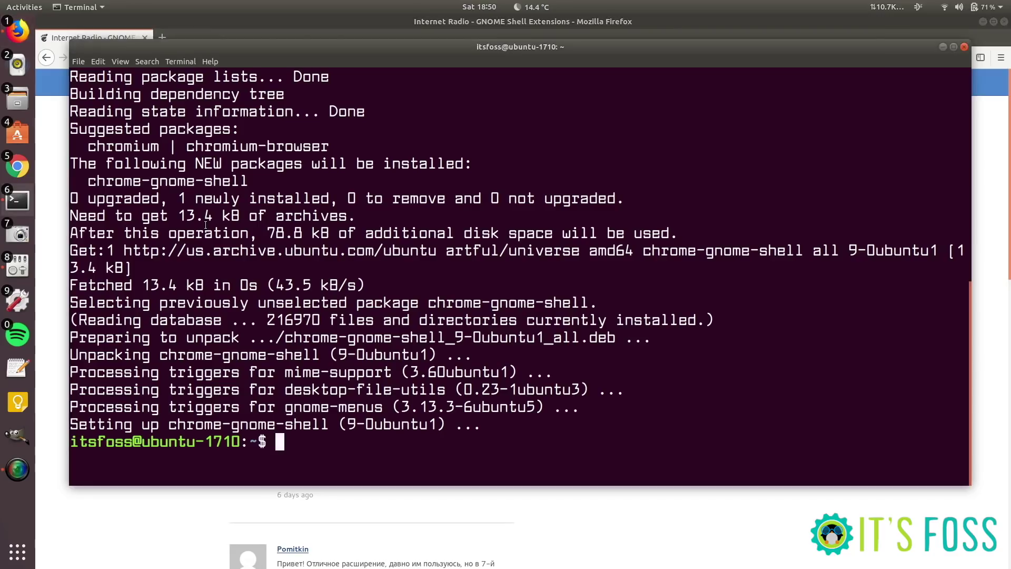
text(gno)
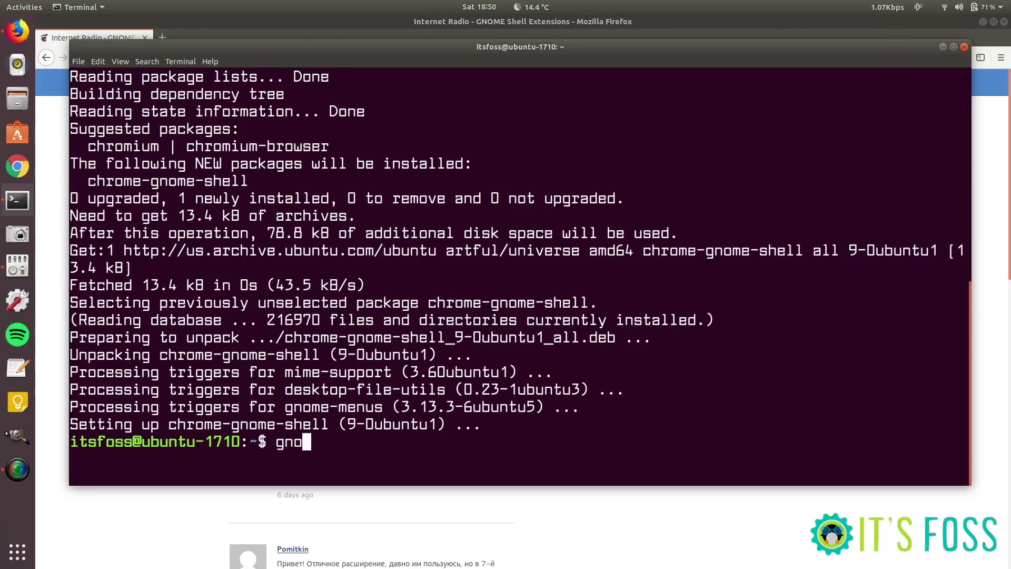
text(me-sh)
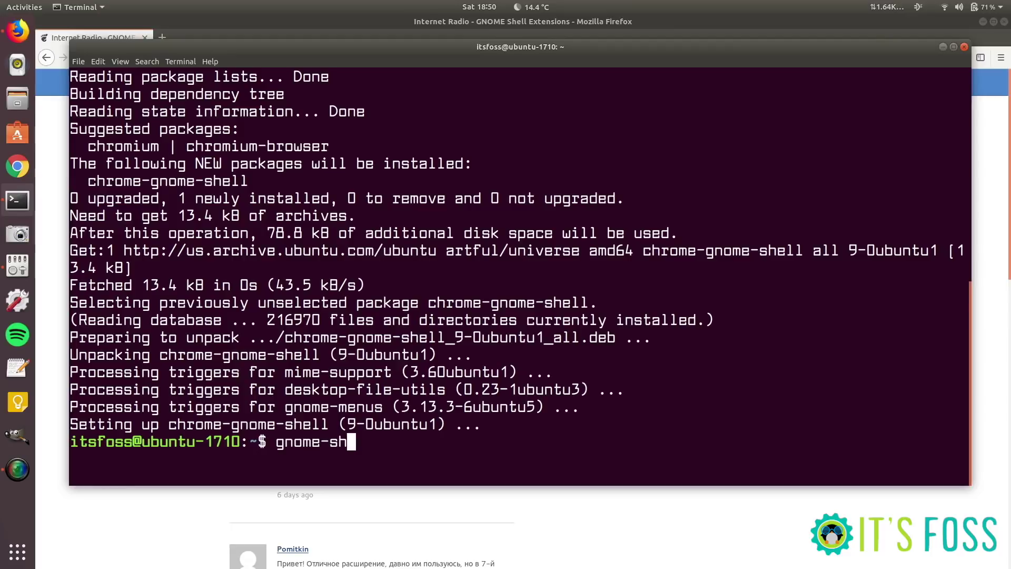
text(ell --version)
key(Return)
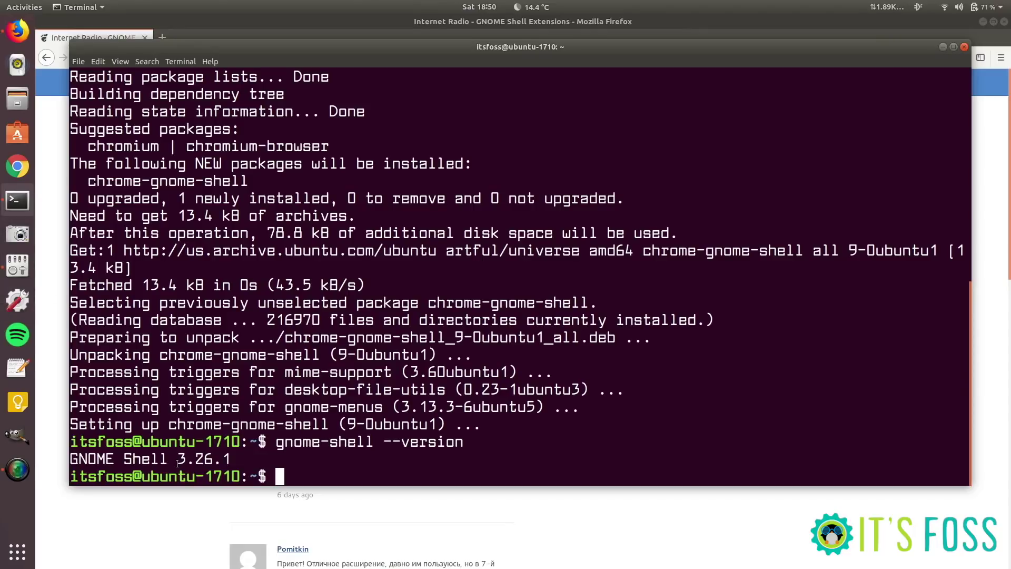
Download the Internet Radio zip for Shell version 3.26, Extension version 7
drag(177, 463, 231, 459)
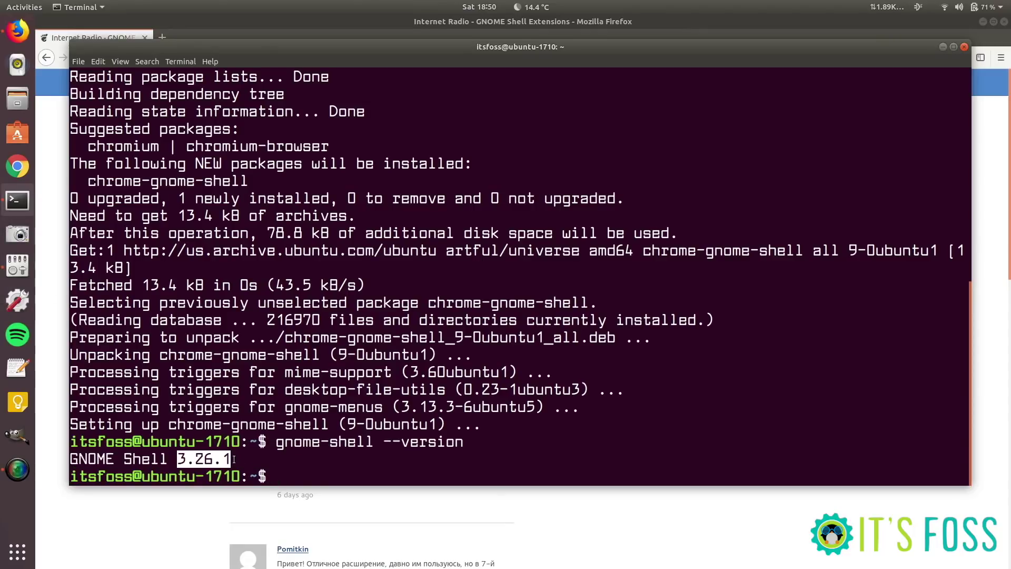
click(146, 532)
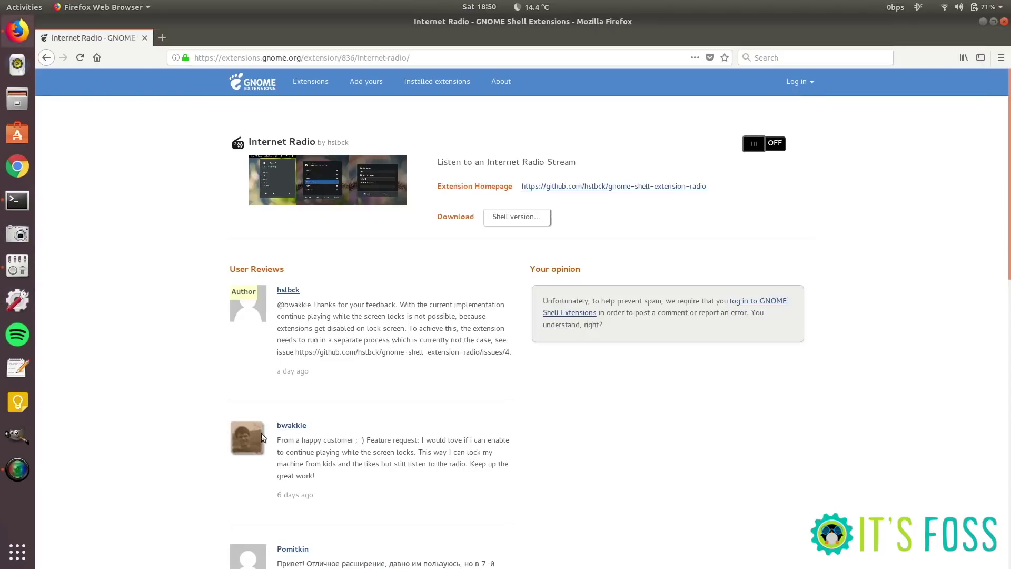
click(529, 223)
click(523, 246)
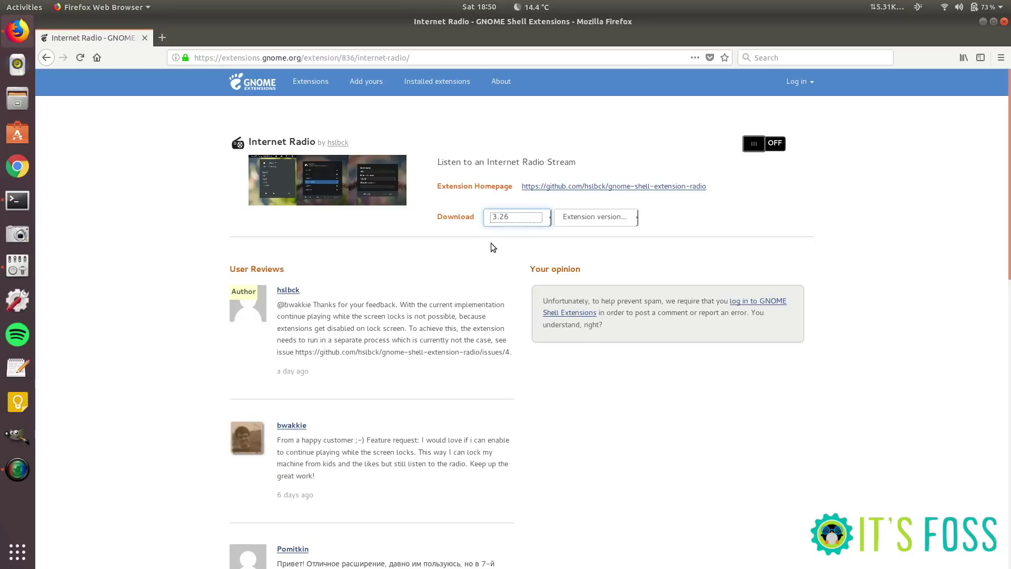
click(595, 218)
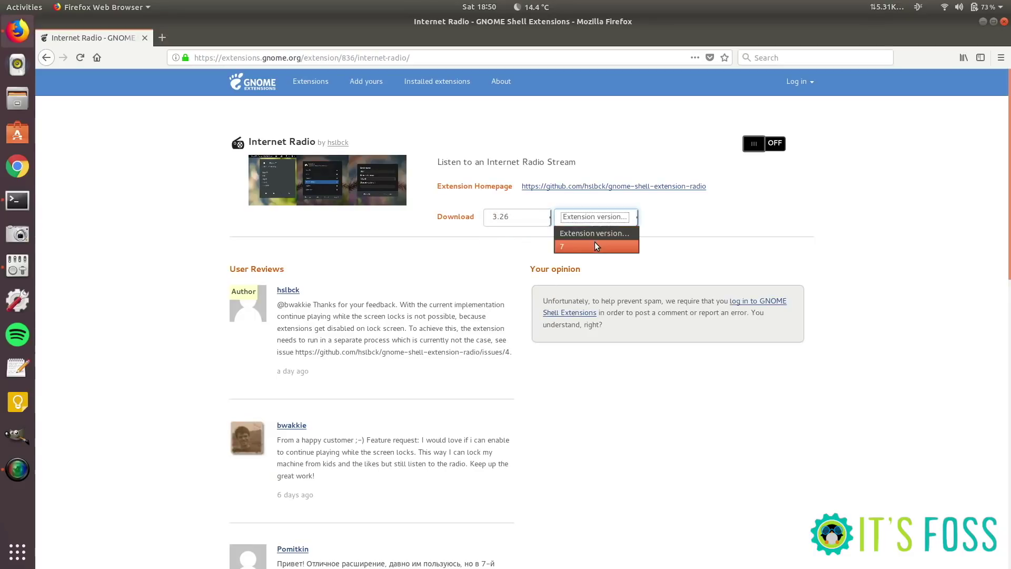
click(595, 241)
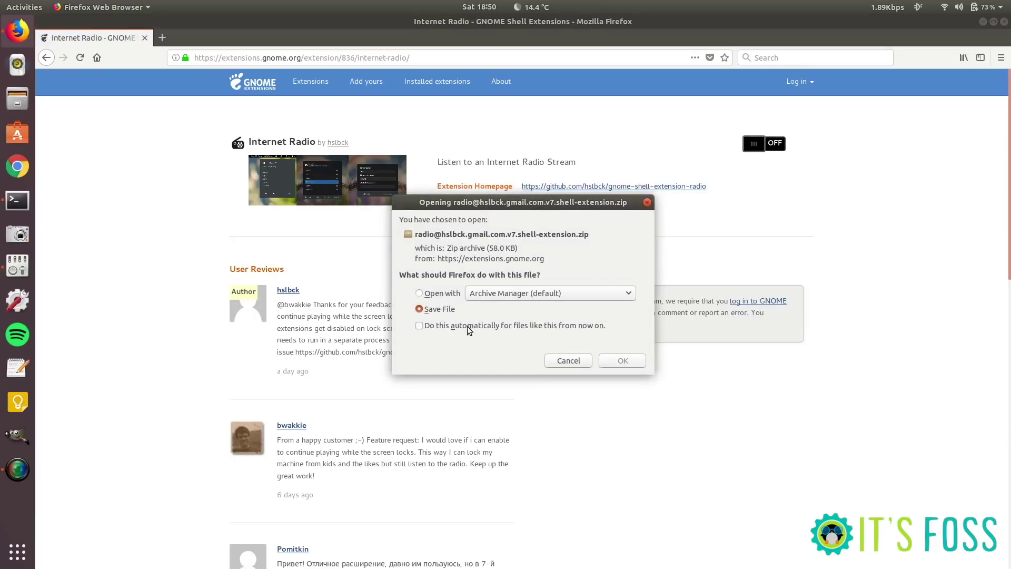
click(622, 361)
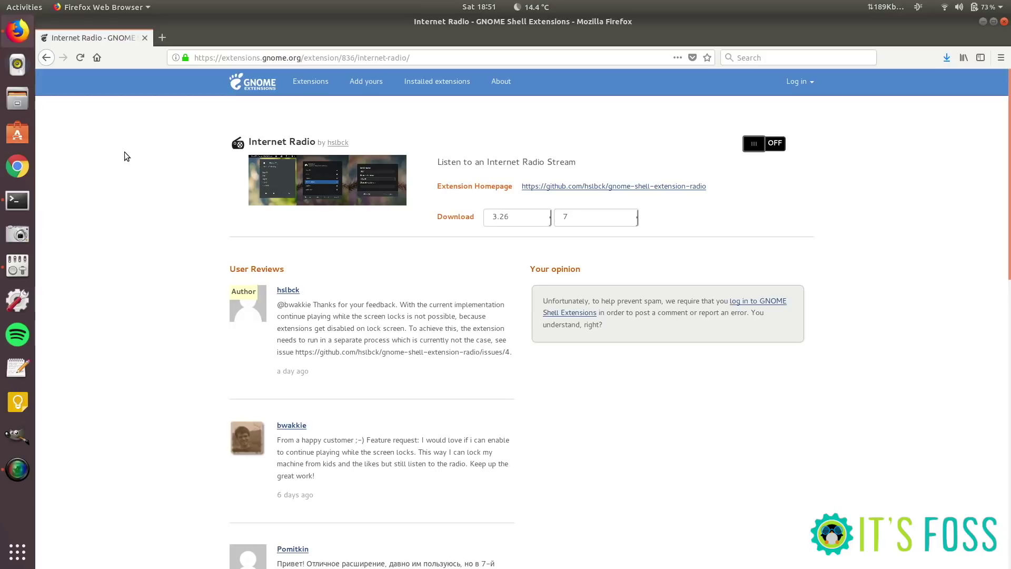
key(super+3)
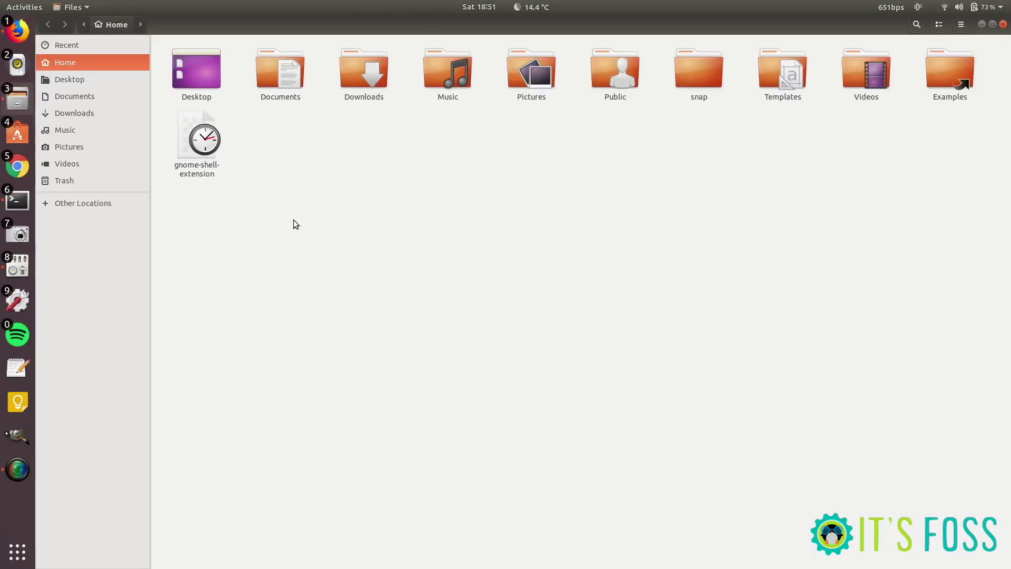
Extract the Internet Radio zip with Extract Here in Downloads and select the extracted folder
double_click(367, 88)
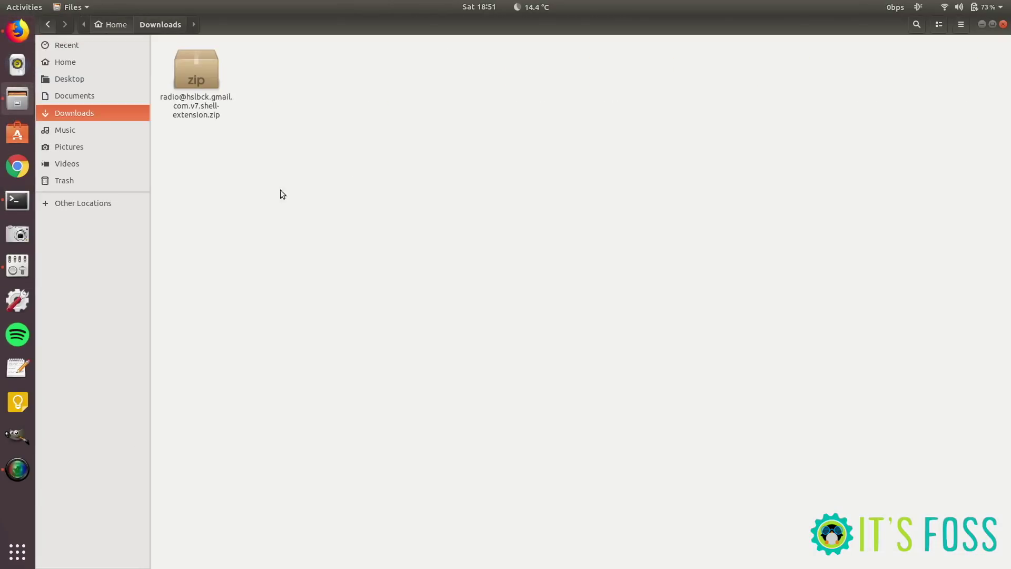
right_click(198, 80)
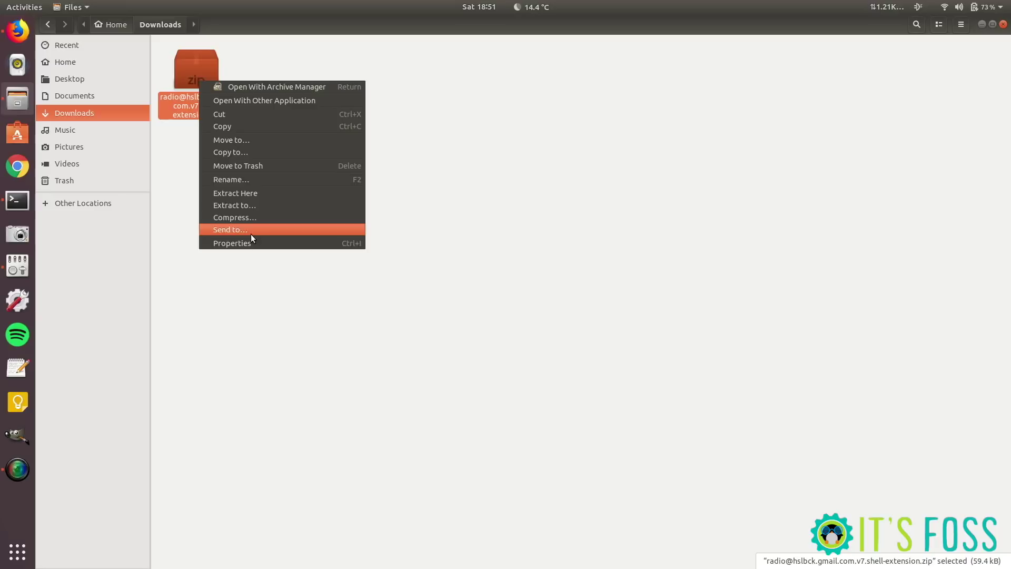
click(251, 189)
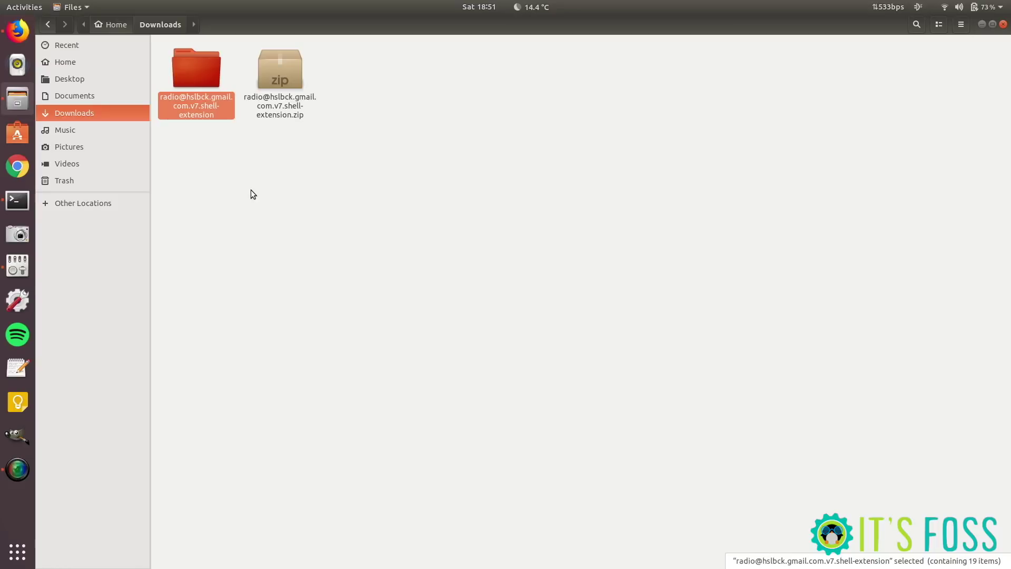
click(334, 195)
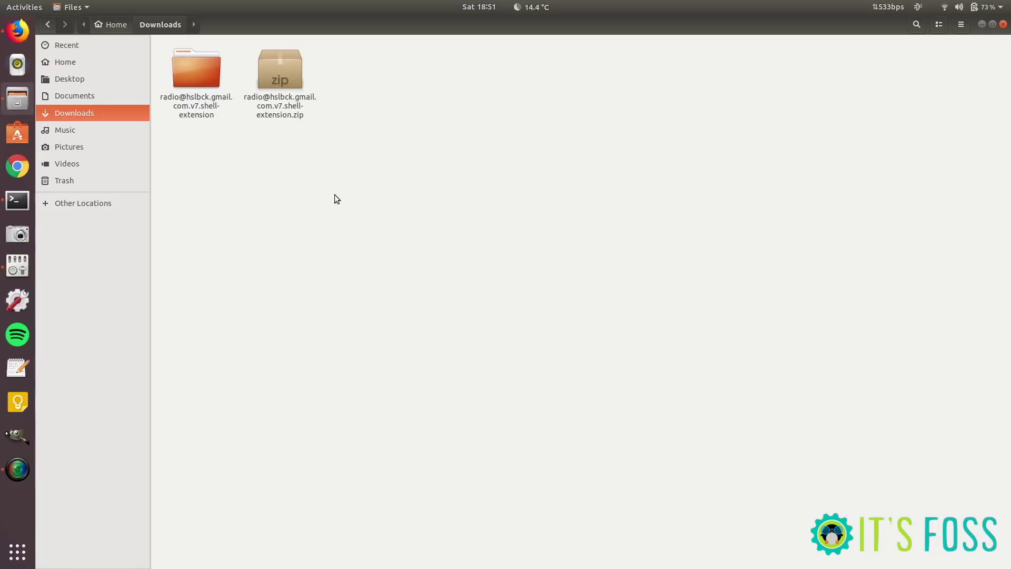
click(189, 82)
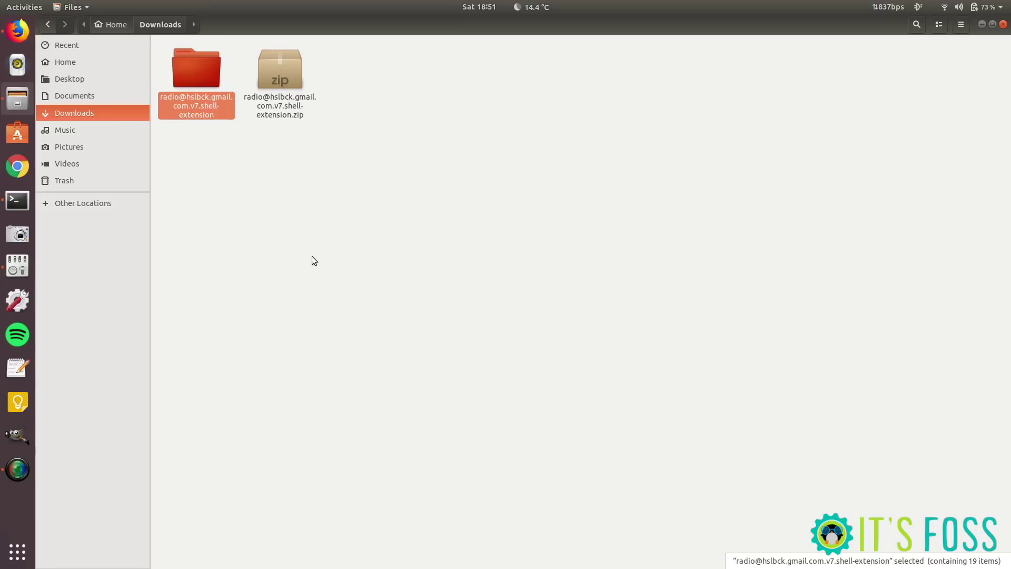
Show hidden files and browse from Home to ~/.local/share/gnome-shell/extensions
click(82, 61)
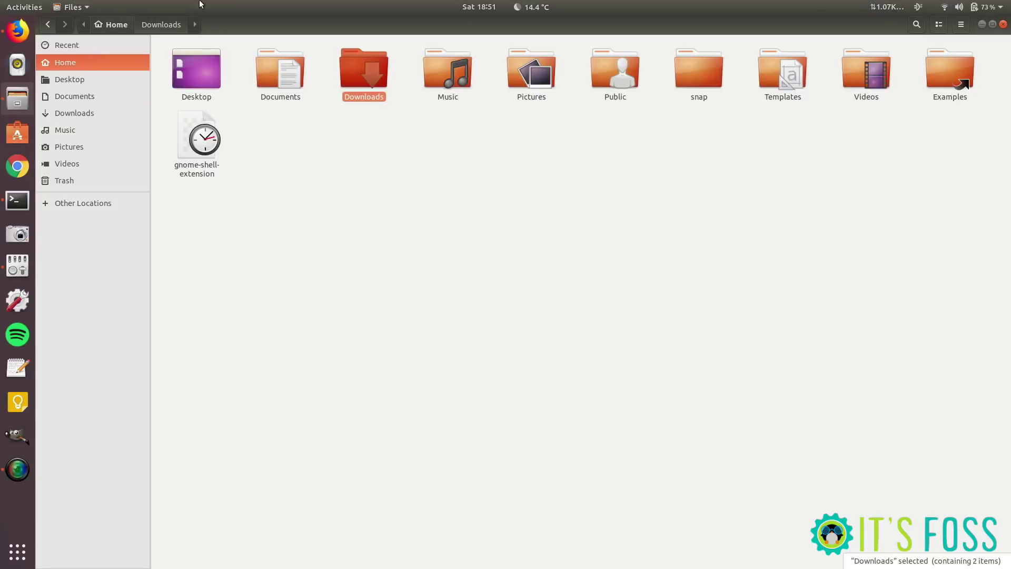
click(356, 233)
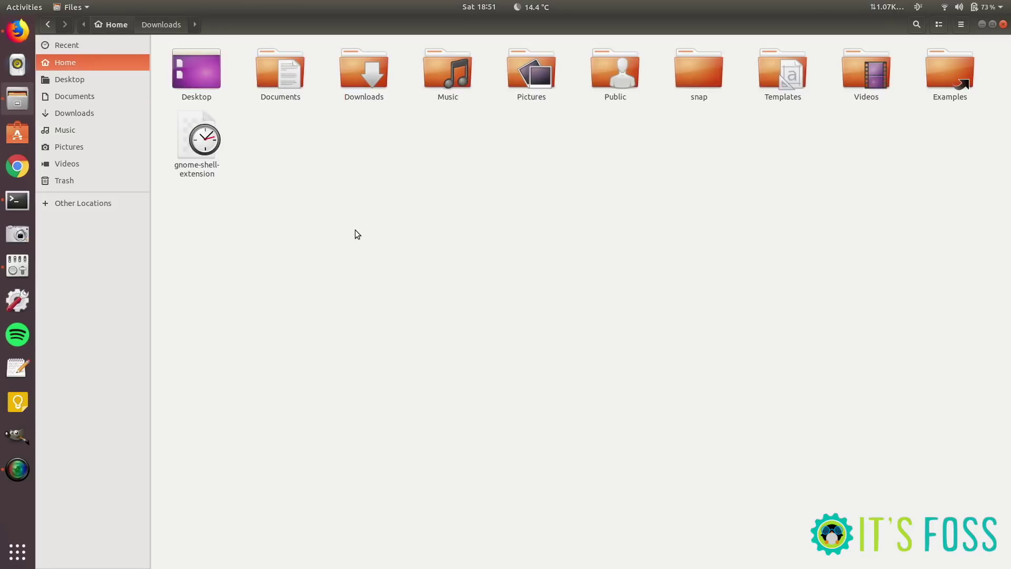
key(ctrl+h)
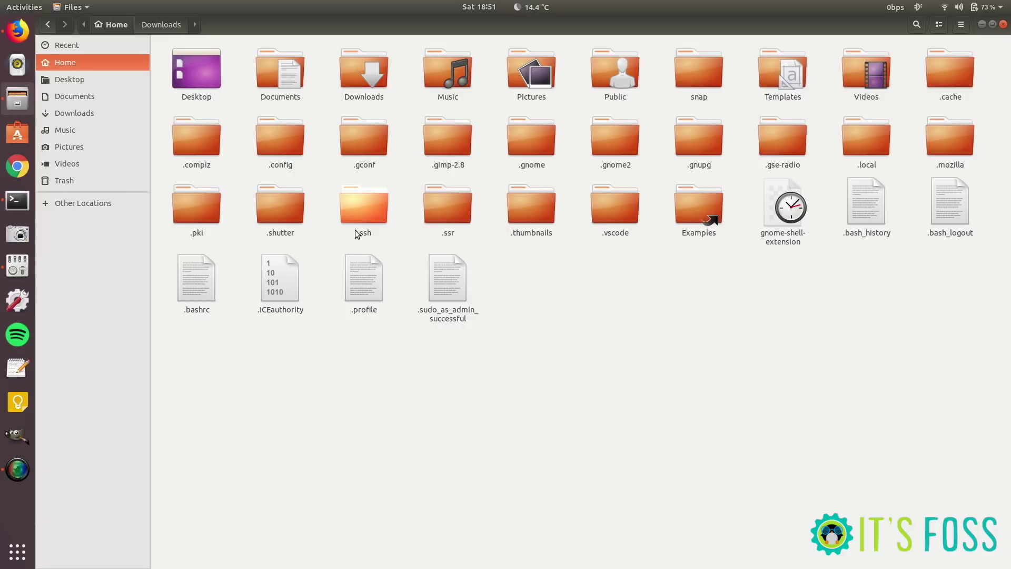
double_click(868, 136)
double_click(207, 62)
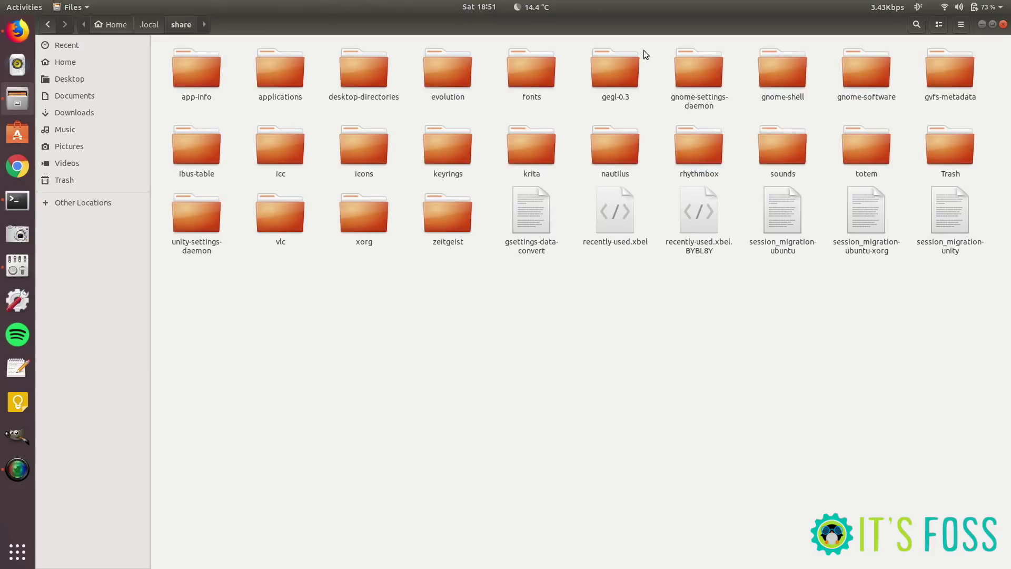
double_click(786, 77)
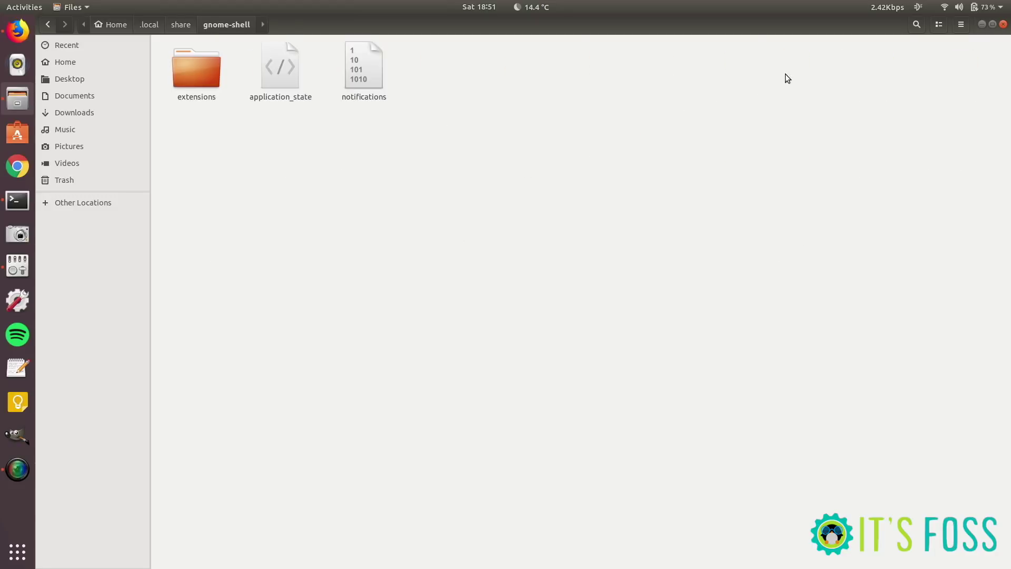
double_click(201, 78)
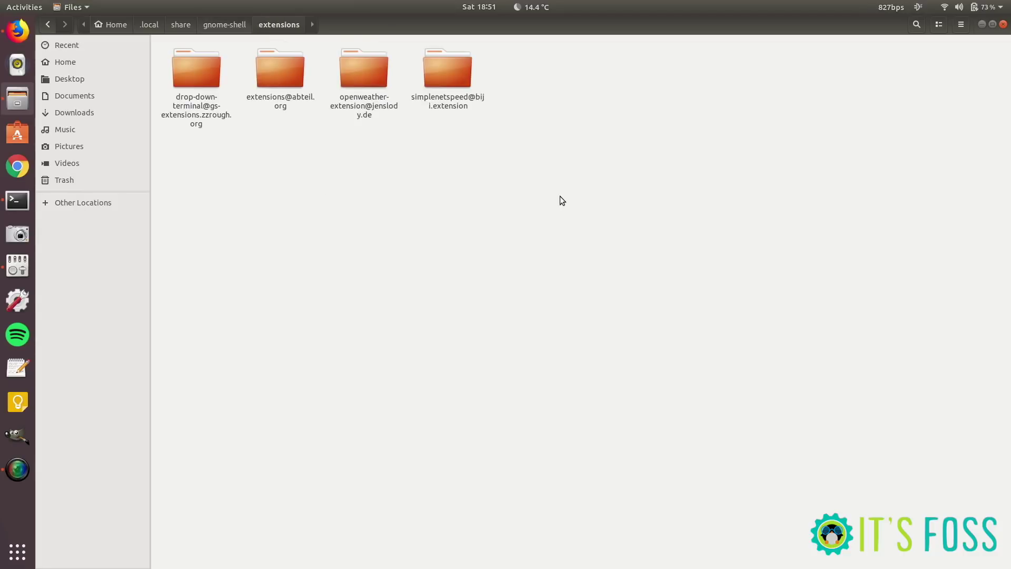
Paste the radio extension folder there, quit the unneeded dock app, and open the folder
key(ctrl+v)
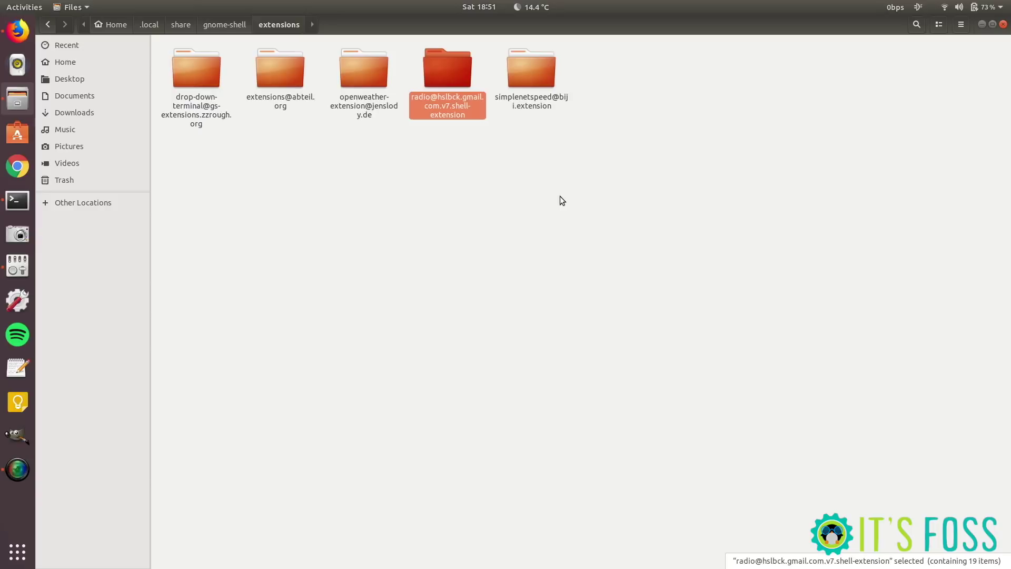
click(494, 177)
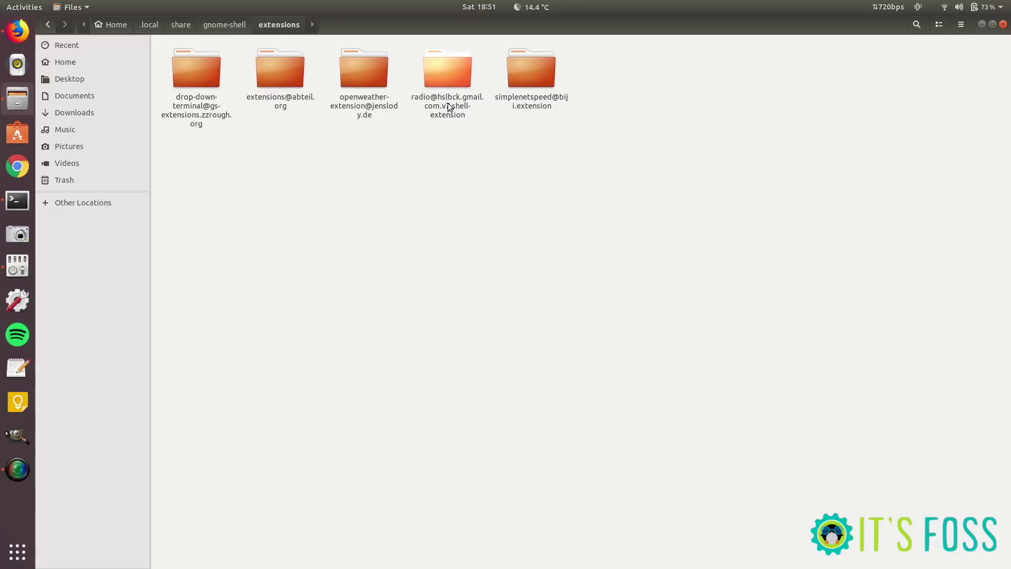
right_click(28, 267)
click(72, 313)
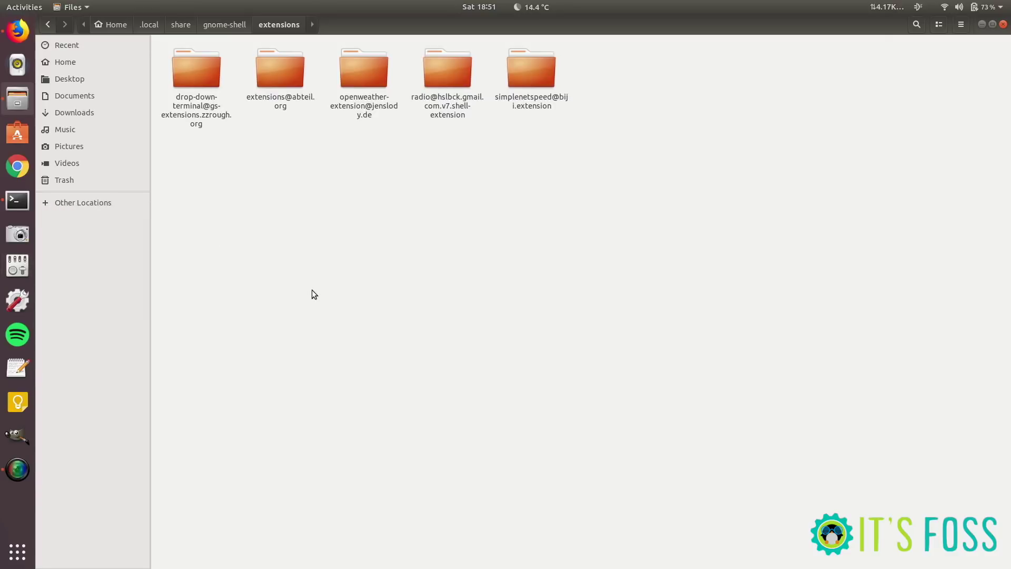
double_click(446, 96)
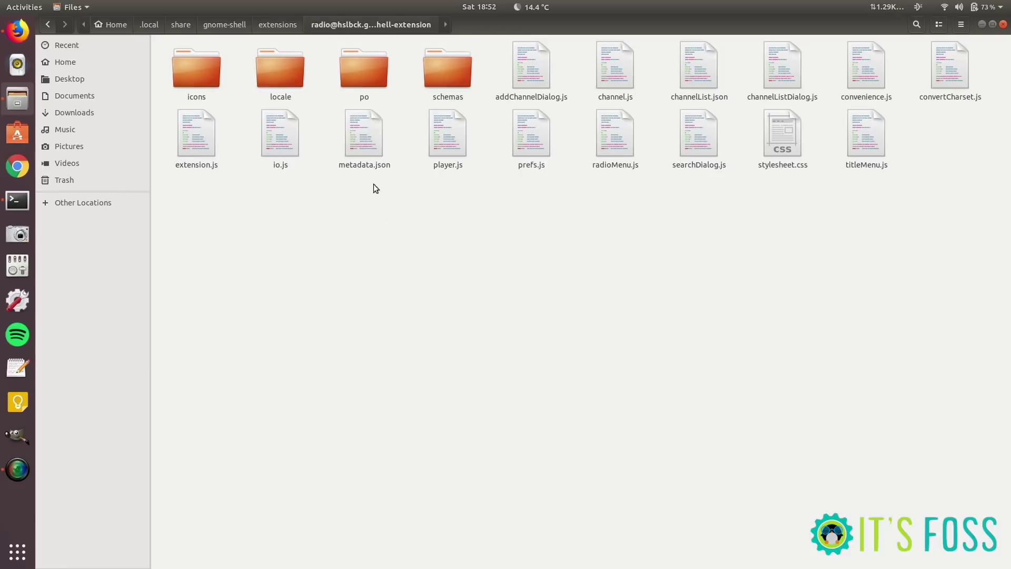
Open metadata.json in Text Editor, select the uuid value, and close the file
click(365, 150)
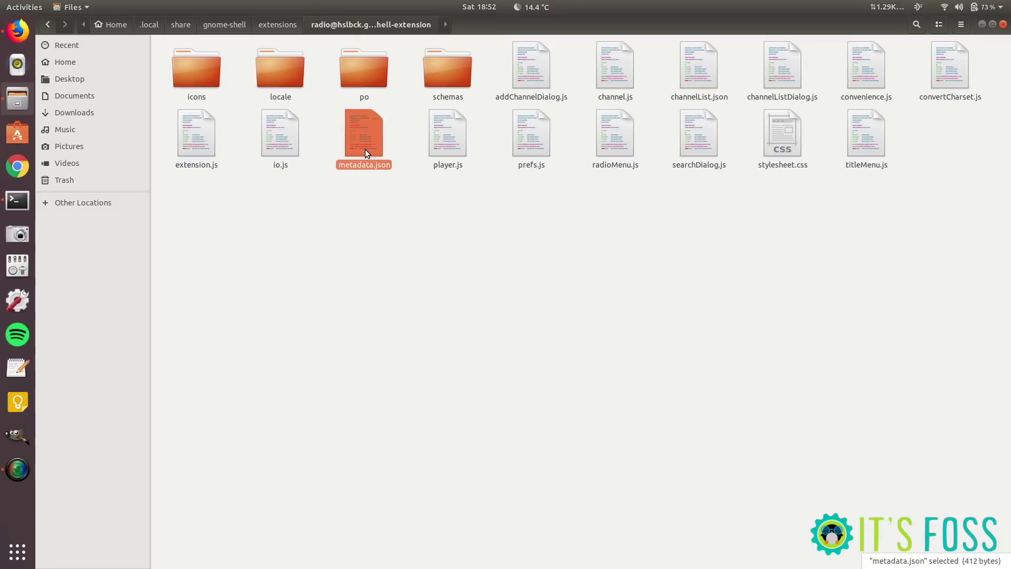
double_click(365, 150)
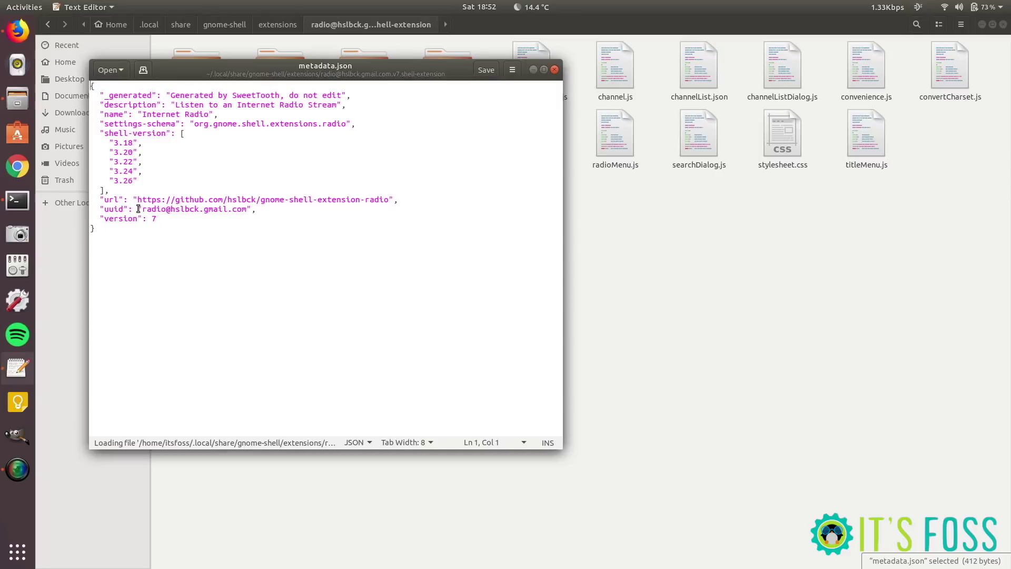
drag(100, 209, 256, 209)
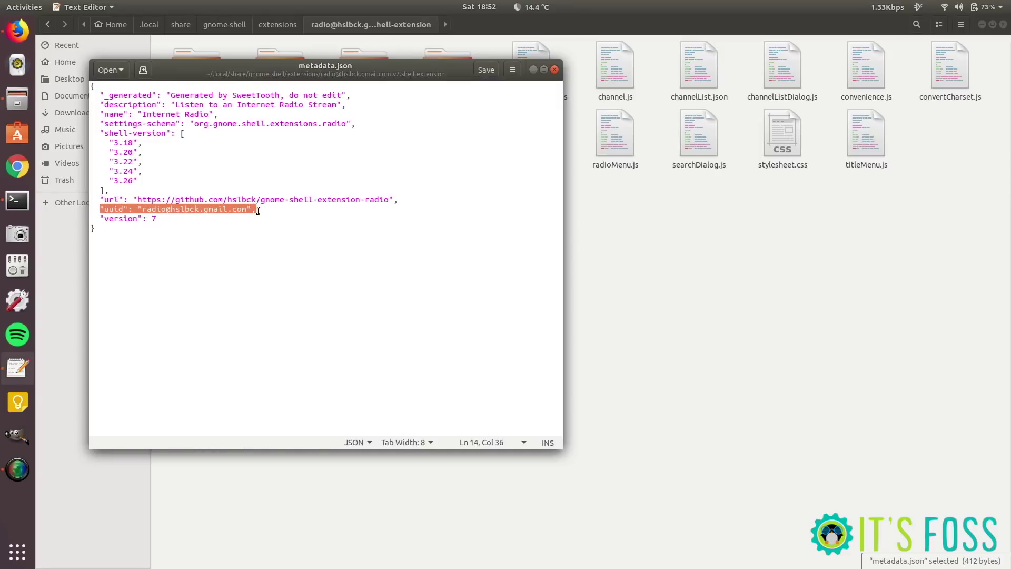
click(177, 210)
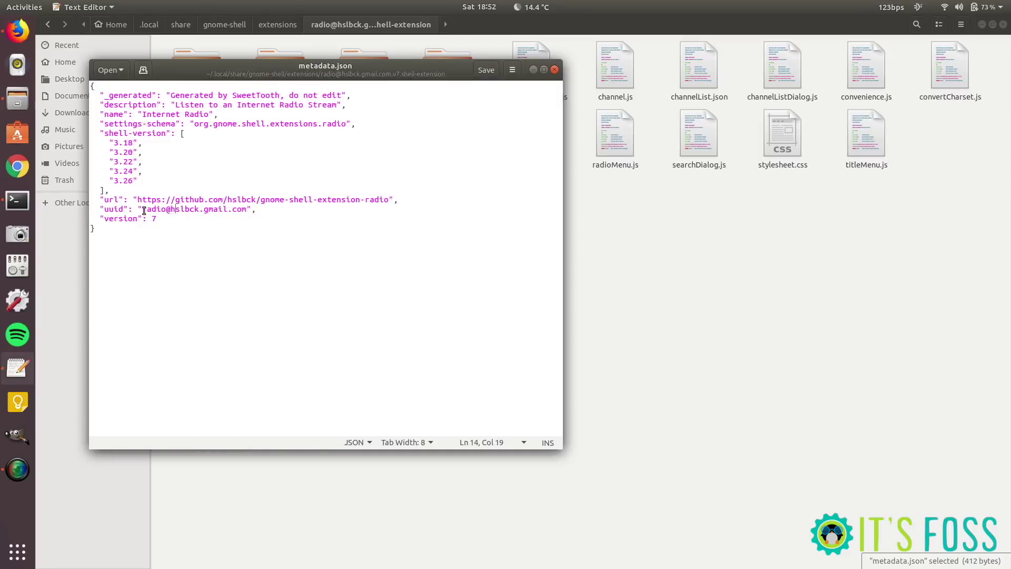
drag(143, 210, 246, 210)
key(ctrl+c)
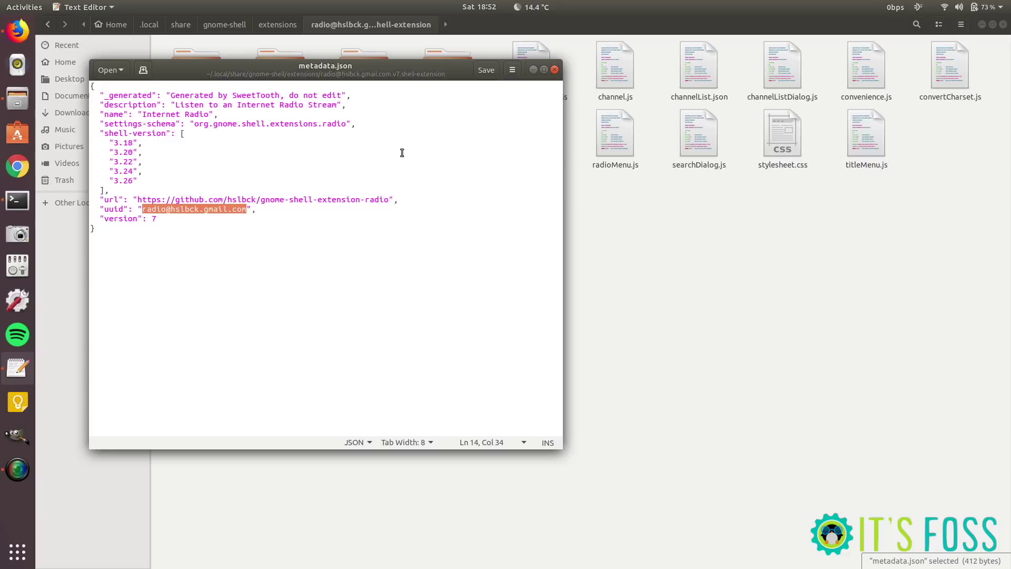
click(555, 70)
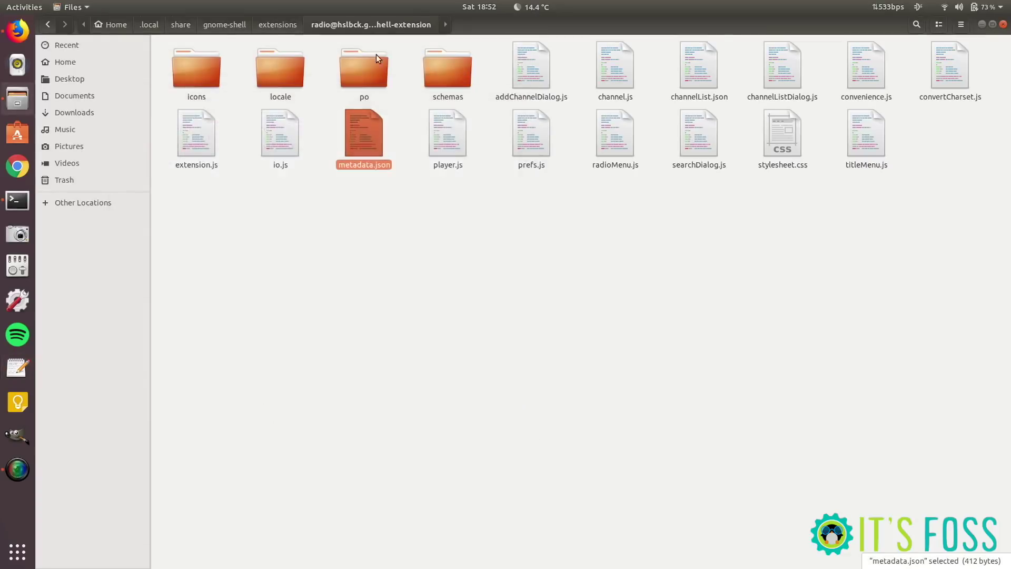
Back in extensions, rename the radio folder to the pasted uuid value
click(268, 24)
click(451, 164)
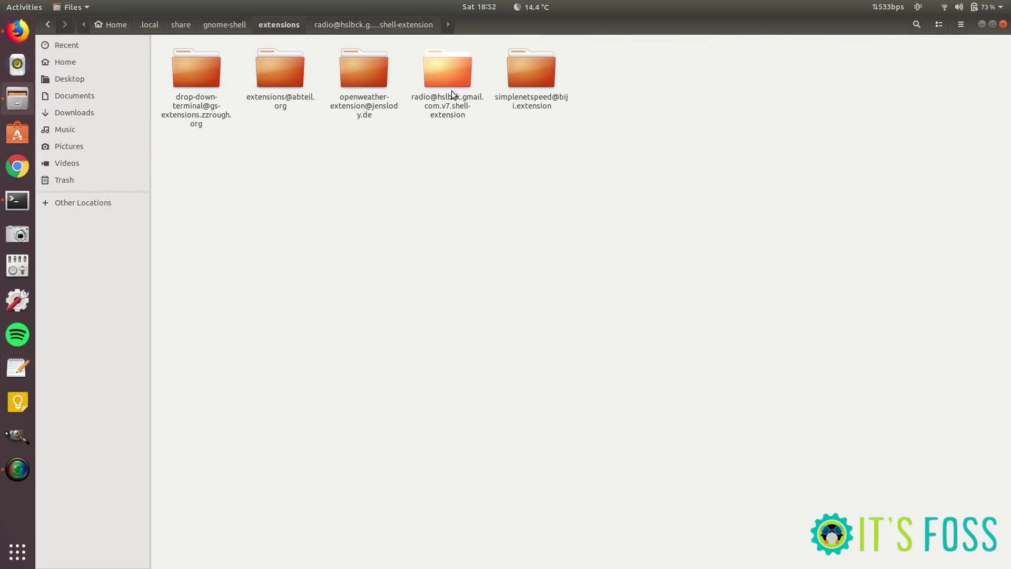
click(451, 91)
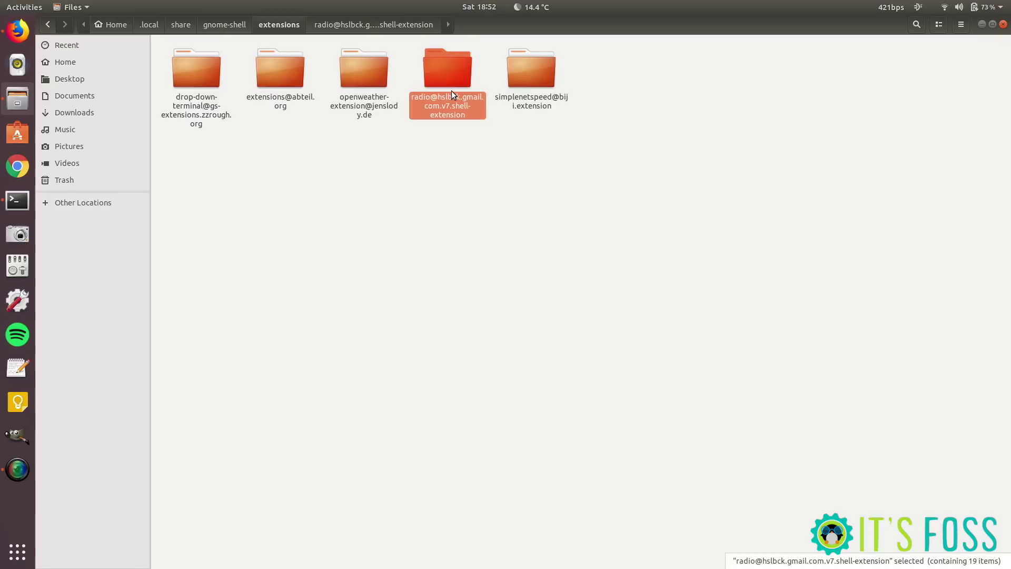
right_click(451, 91)
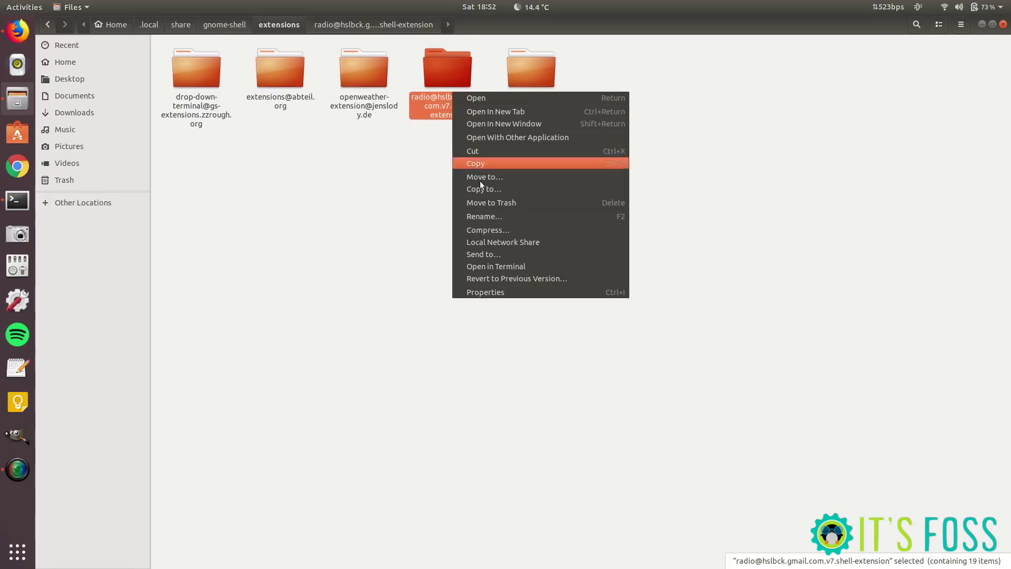
click(494, 219)
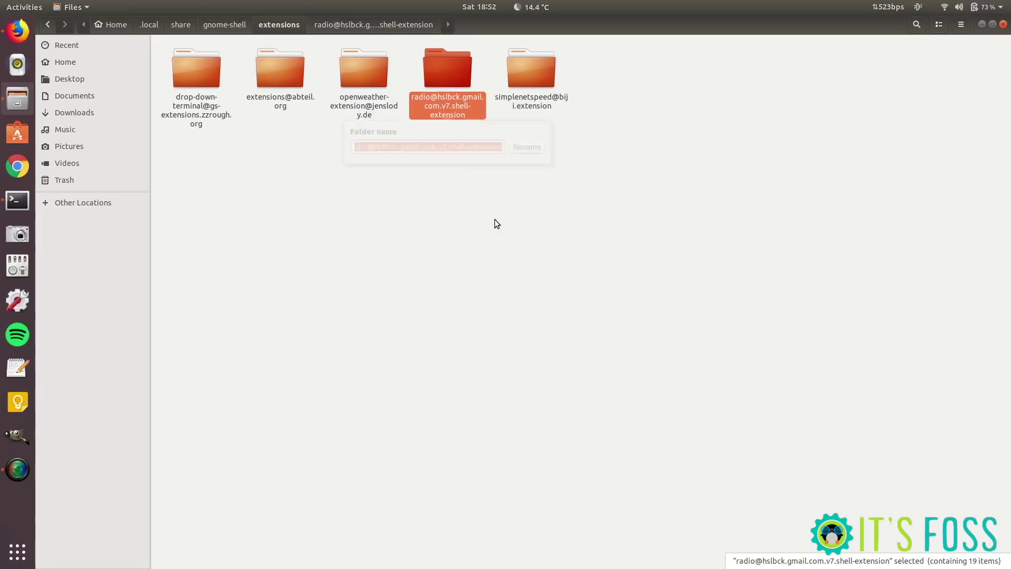
key(ctrl+v)
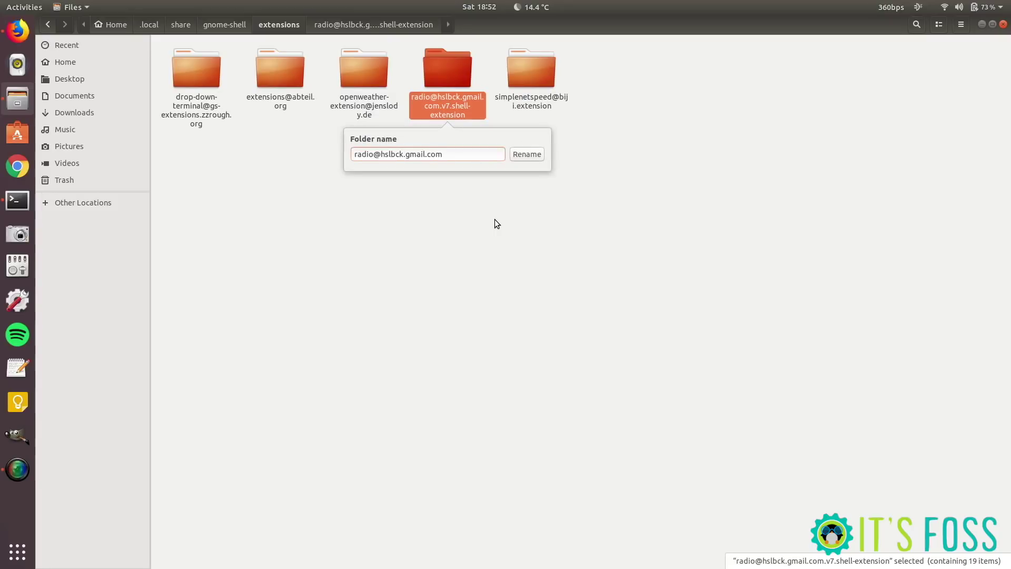
key(Return)
click(428, 219)
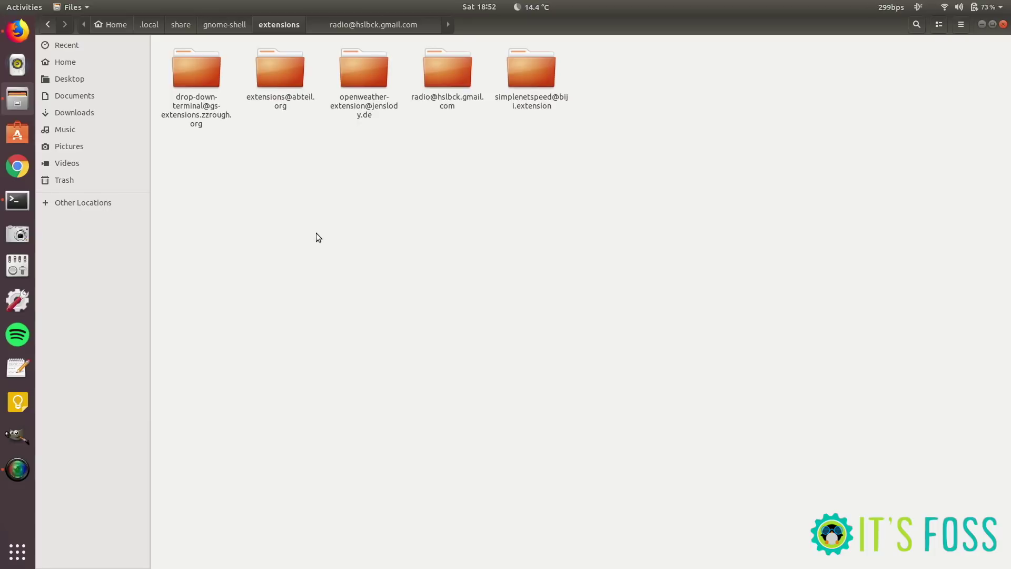
Restart GNOME Shell by running r from the Alt+F2 command prompt
key(alt+F2)
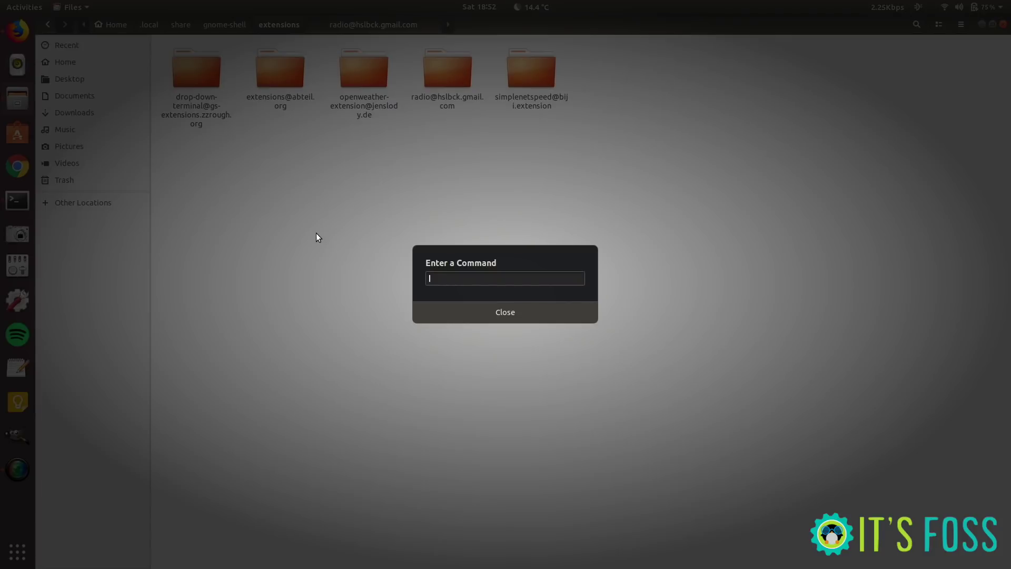
text(r)
key(Return)
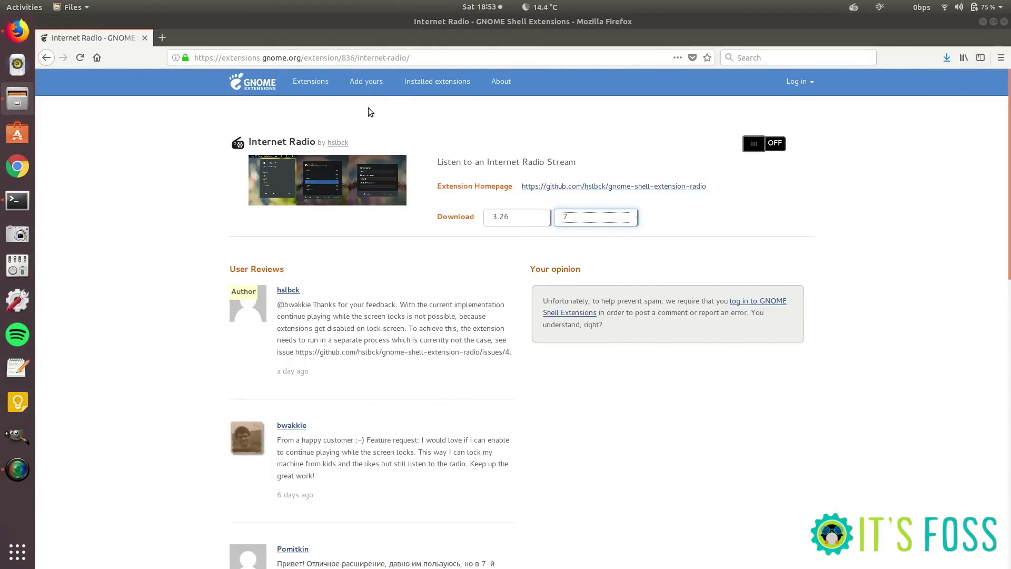
Confirm Internet Radio is switched on in the Installed extensions list, then launch GNOME Tweaks
click(437, 78)
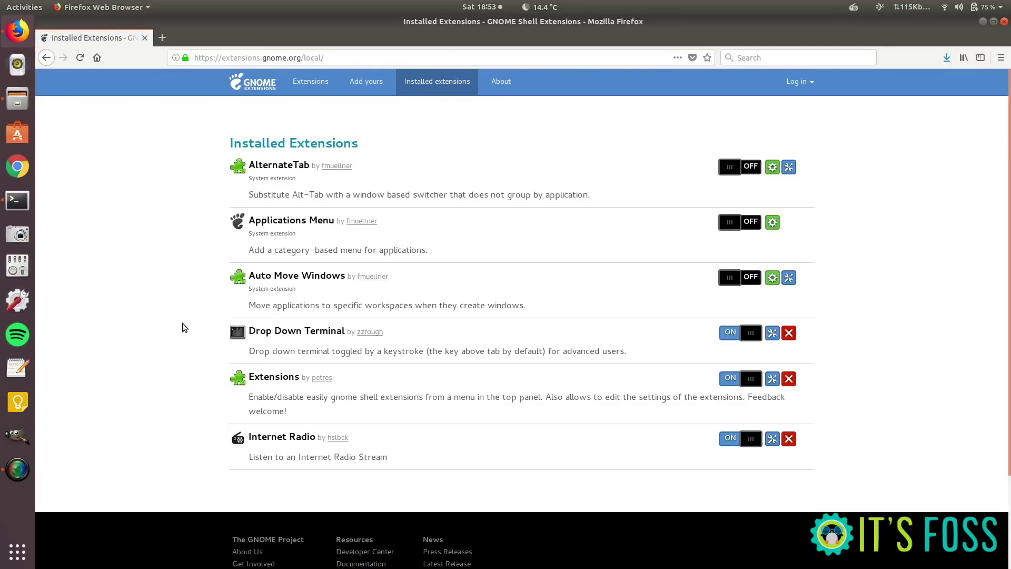
scroll(183, 323, down, 3)
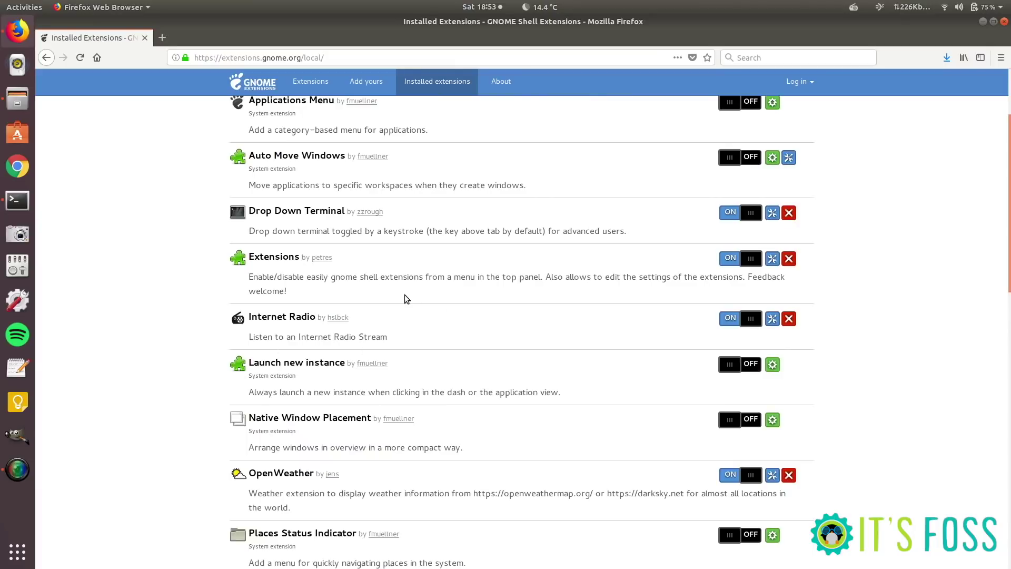
click(17, 266)
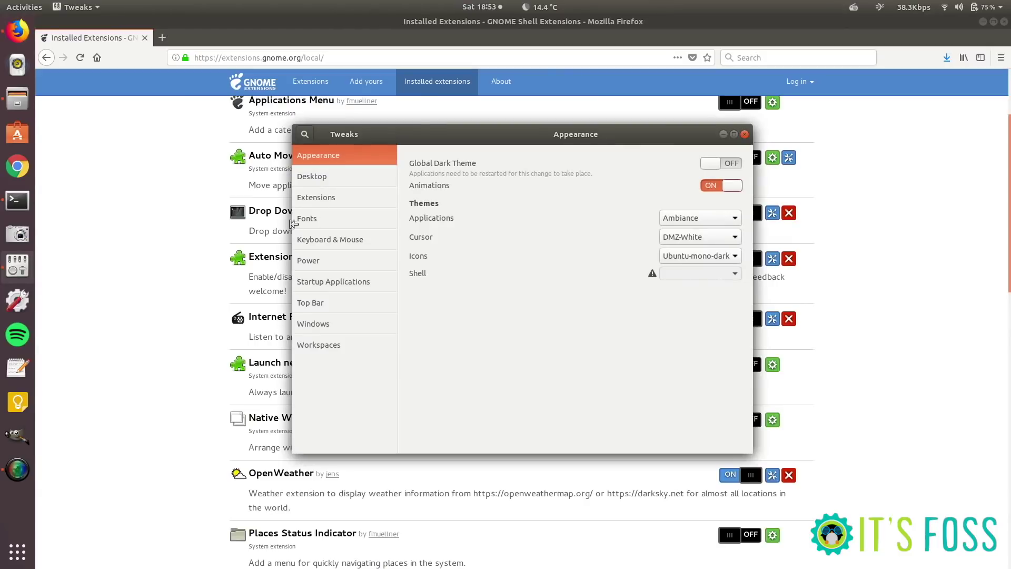
Check that Internet radio is ON in the Tweaks Extensions list
click(320, 196)
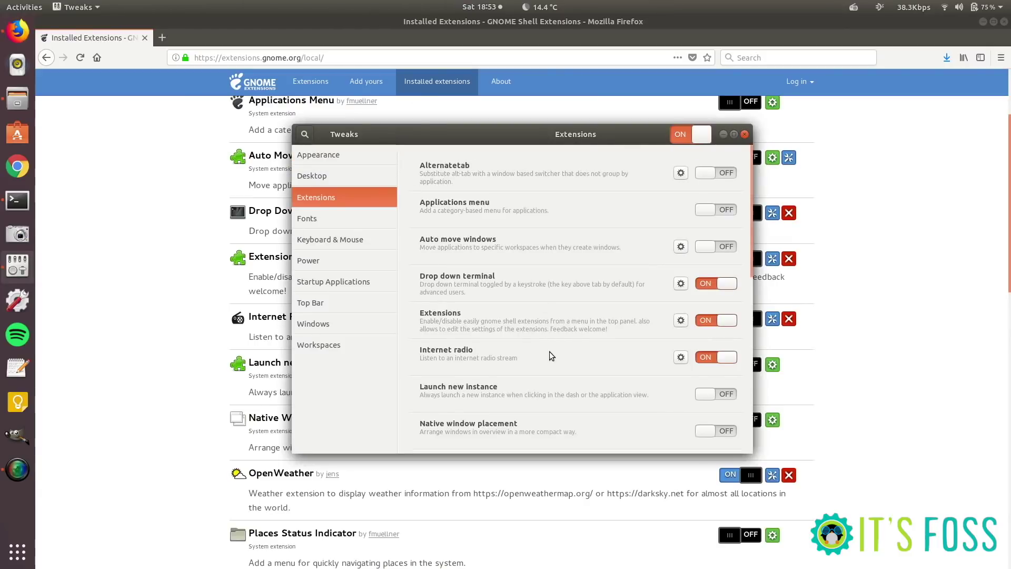
scroll(548, 353, down, 10)
scroll(548, 352, up, 5)
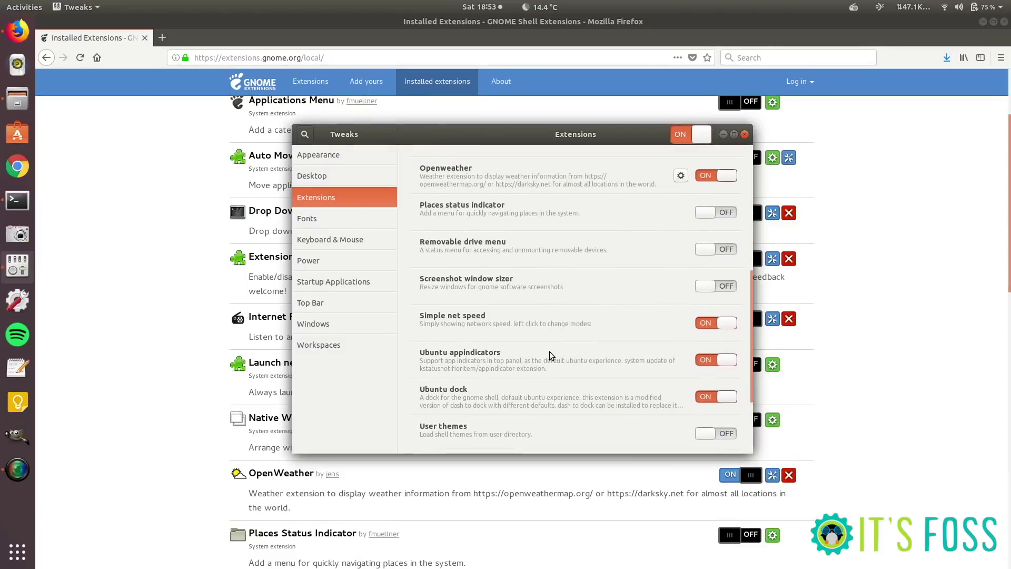
scroll(548, 351, up, 3)
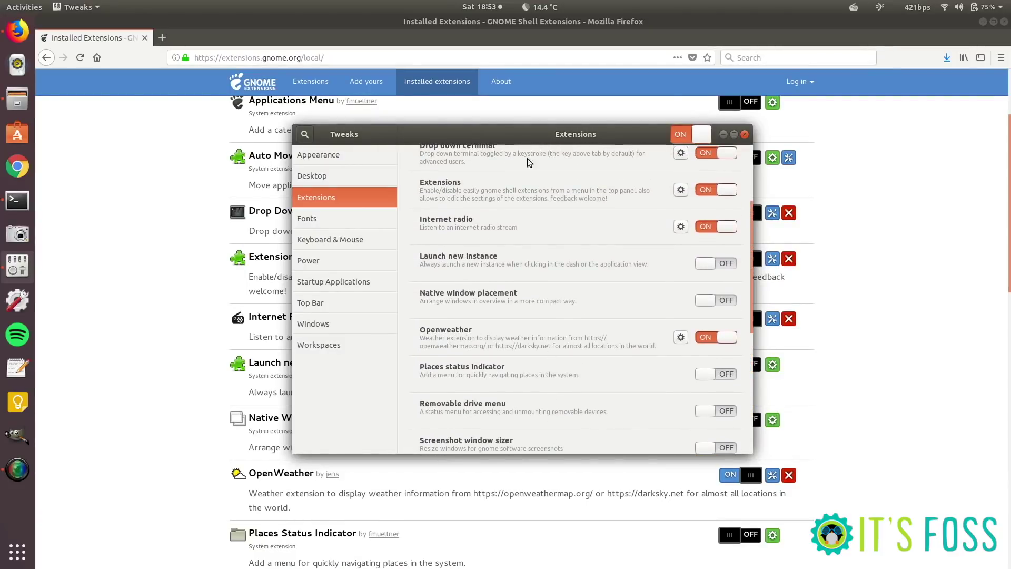
Test the Radio panel menu in the top bar, then bring Firefox back to the front
click(851, 8)
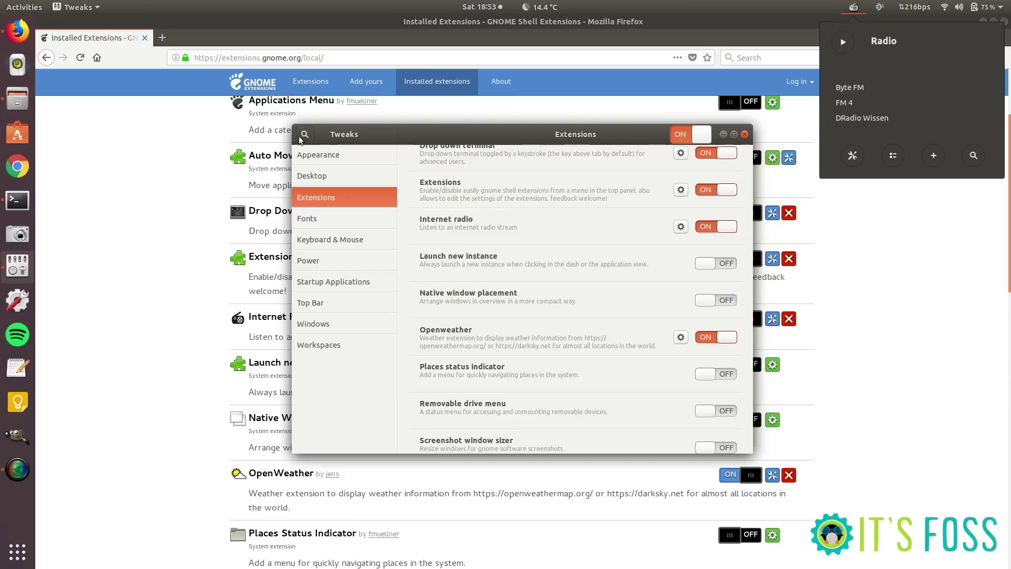
click(157, 179)
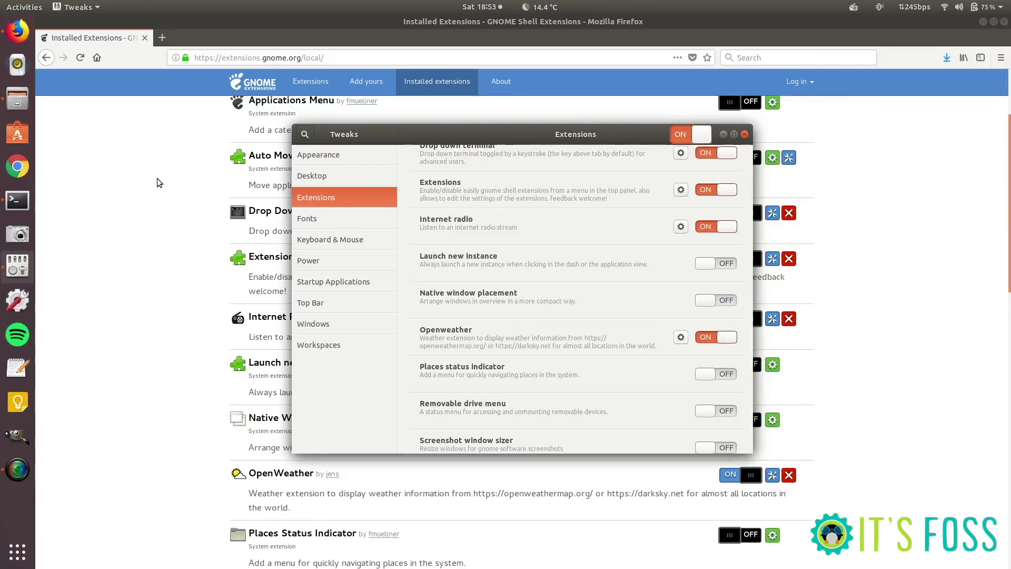
click(157, 179)
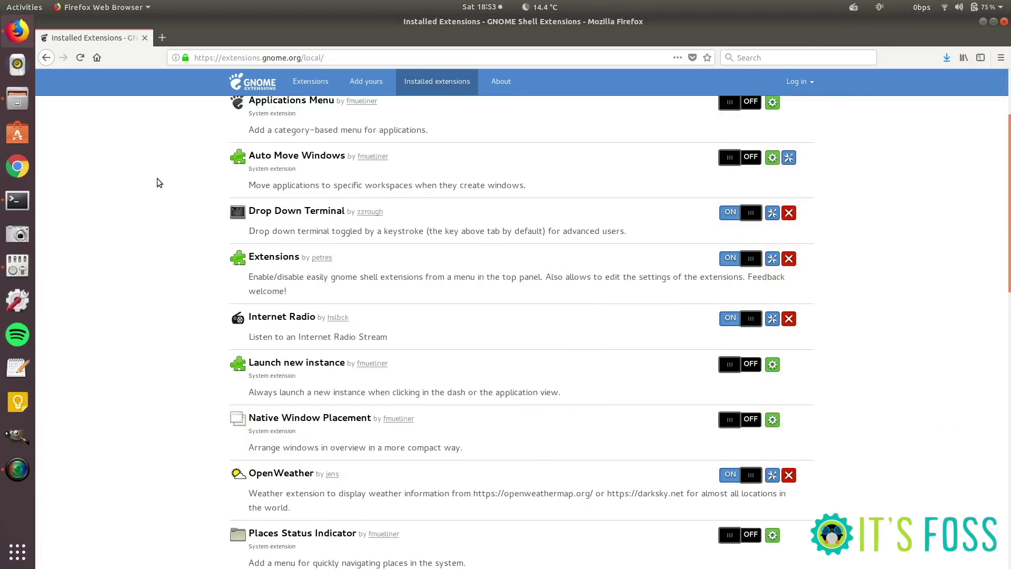
scroll(157, 179, up, 4)
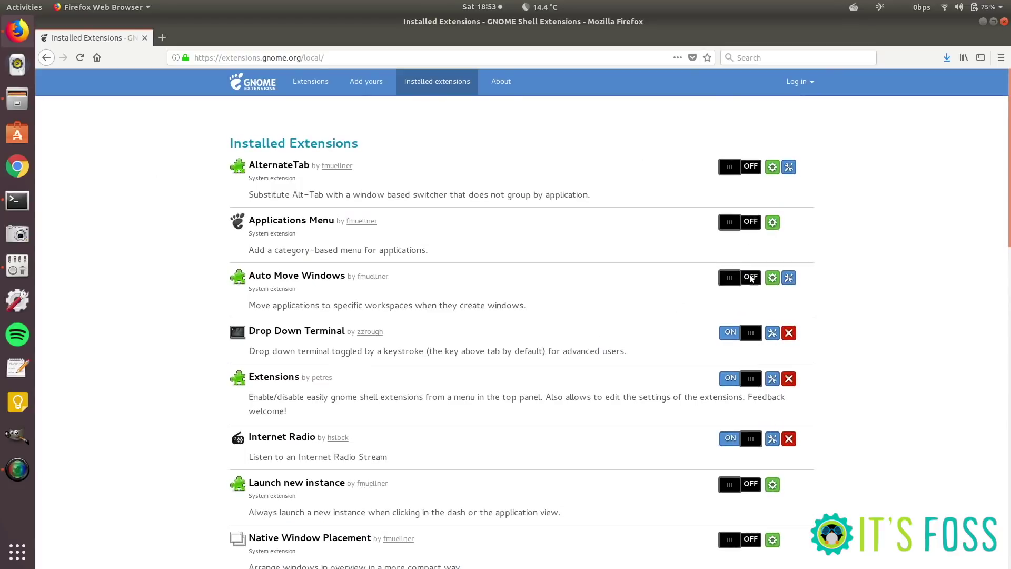